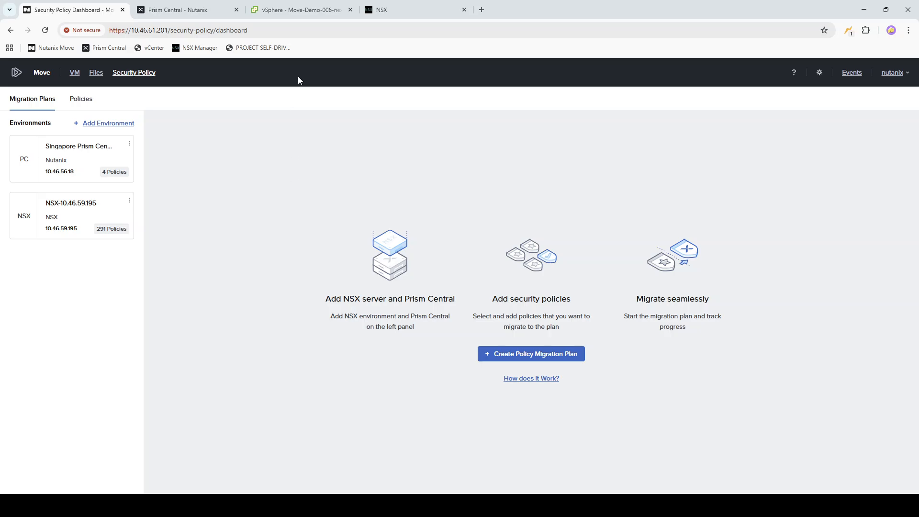
Step: Switch to the vSphere Client and look over the Move-Demo next-singapore virtual machines in the inventory
click(280, 11)
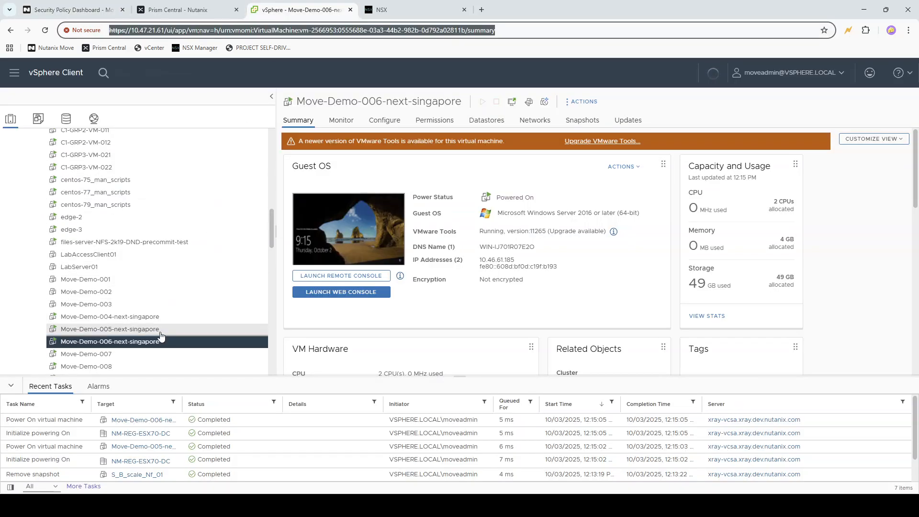
scroll(137, 304, down, 1)
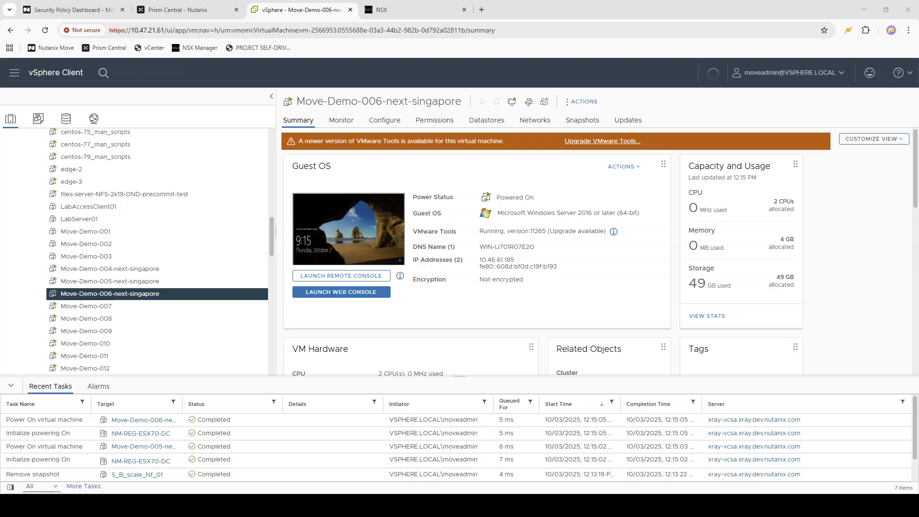
key(alt+Tab)
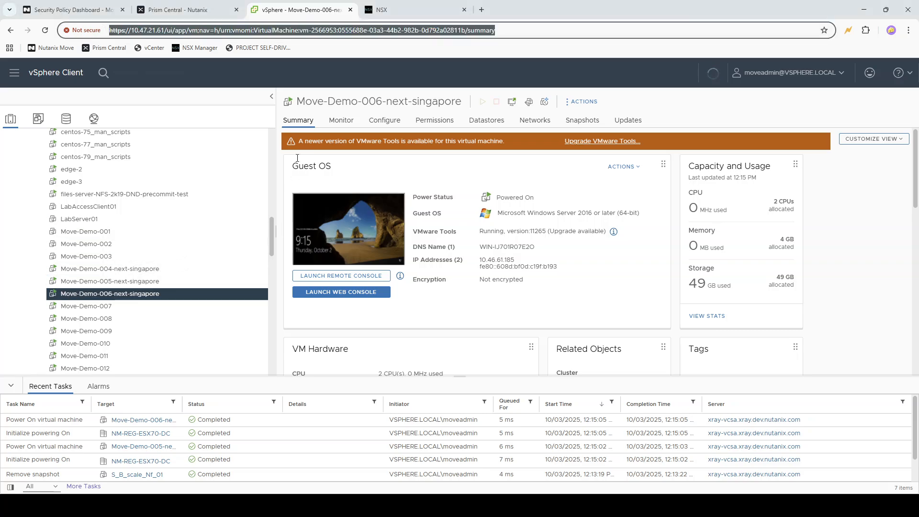
Step: Switch to NSX and view the members of the Allow Self-Driving Car rule's source group and destination group
click(395, 11)
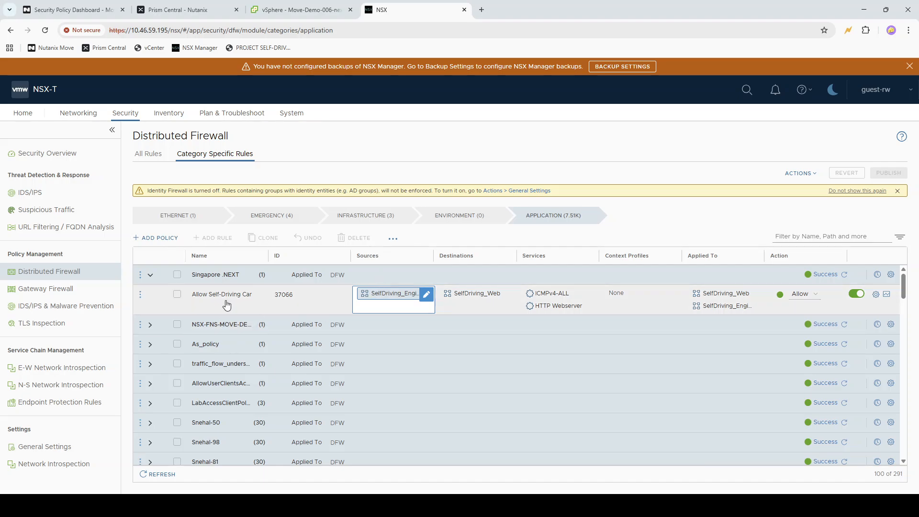
click(402, 294)
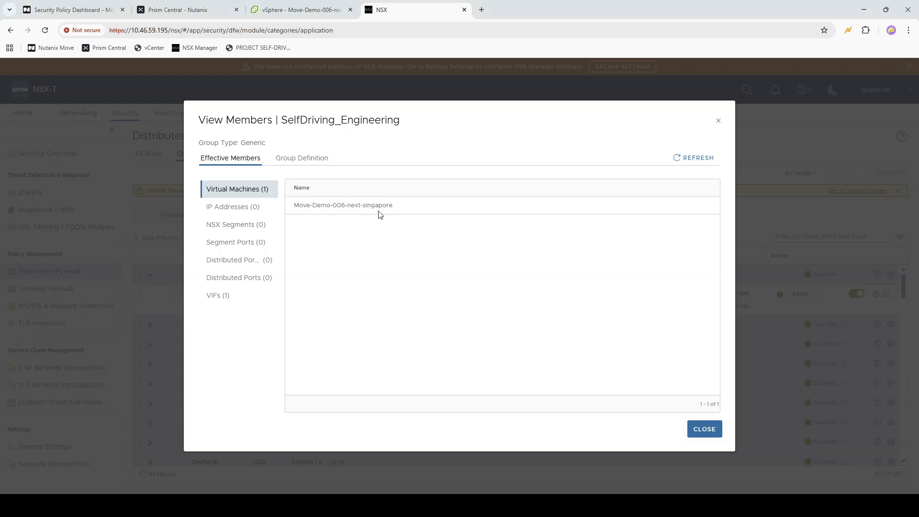
click(693, 428)
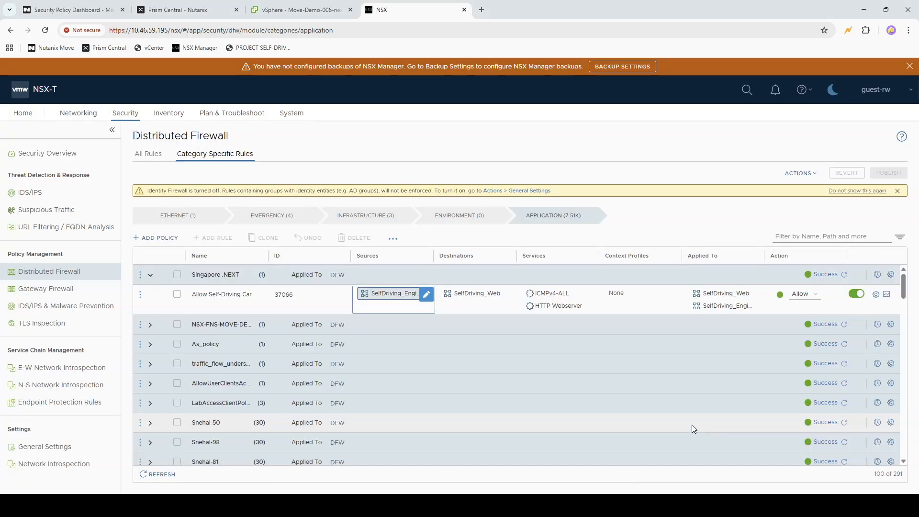
click(475, 292)
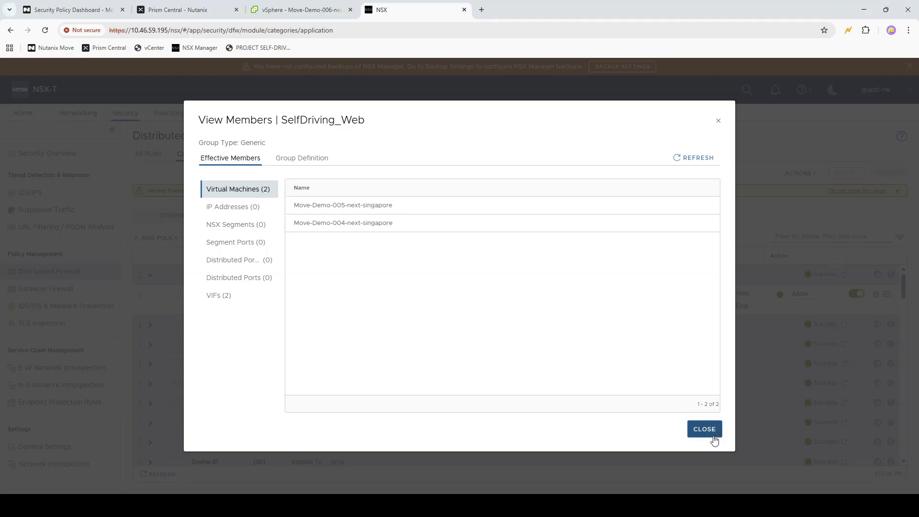
click(706, 429)
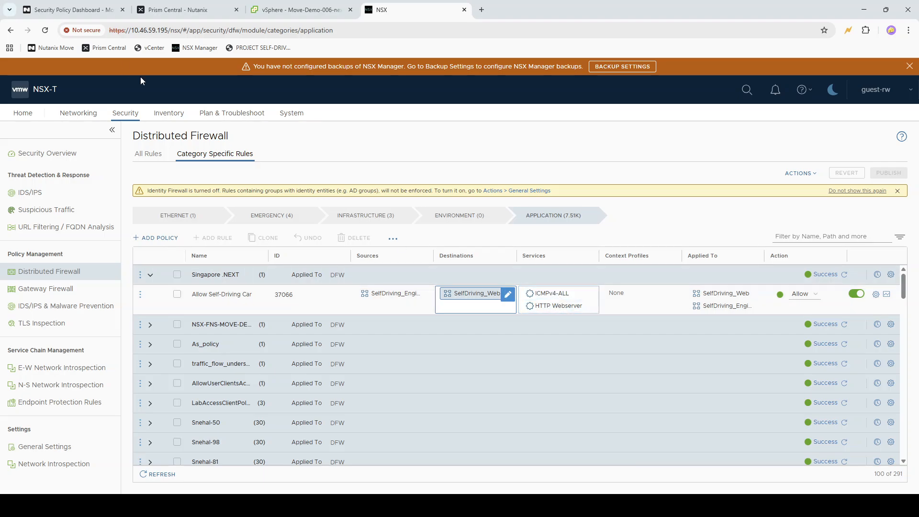
Step: Switch to Nutanix Move and create a new VM migration plan named ".NEXT Singapore 2"
click(71, 9)
click(75, 73)
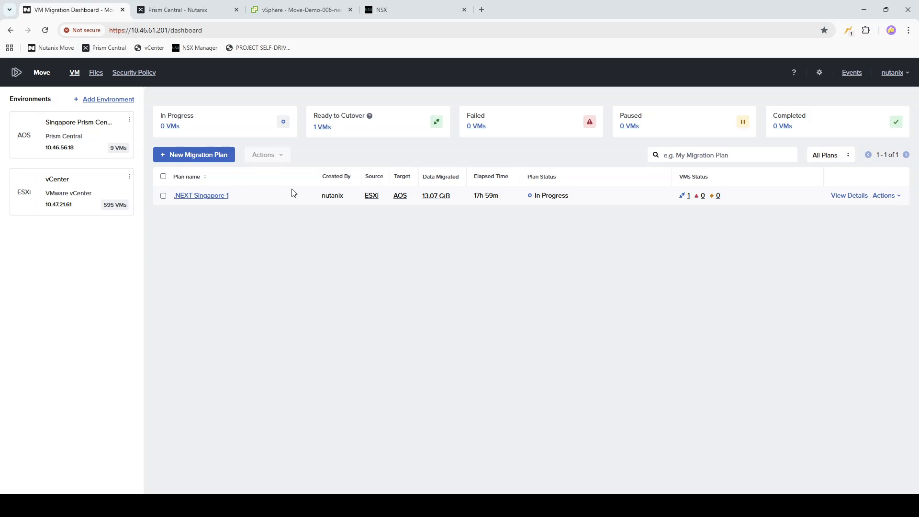
click(191, 155)
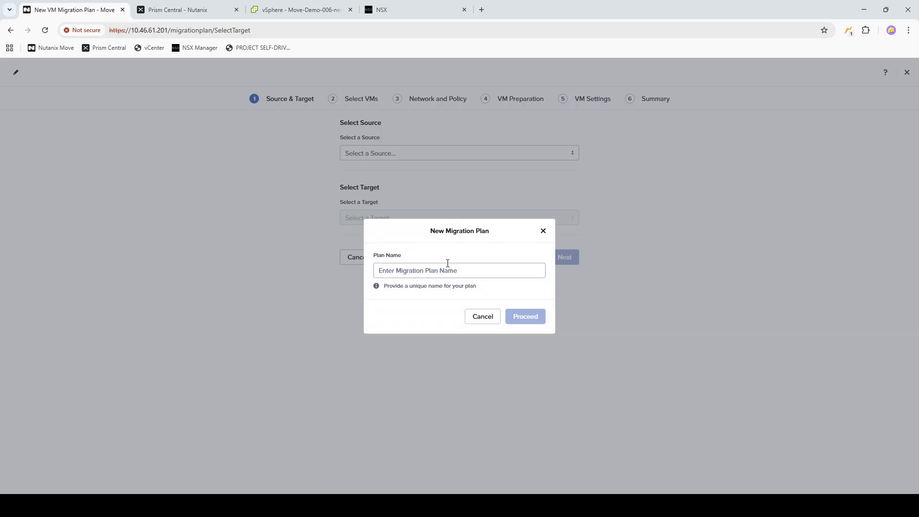
click(448, 271)
text(.NEXT Singapore 2)
click(508, 318)
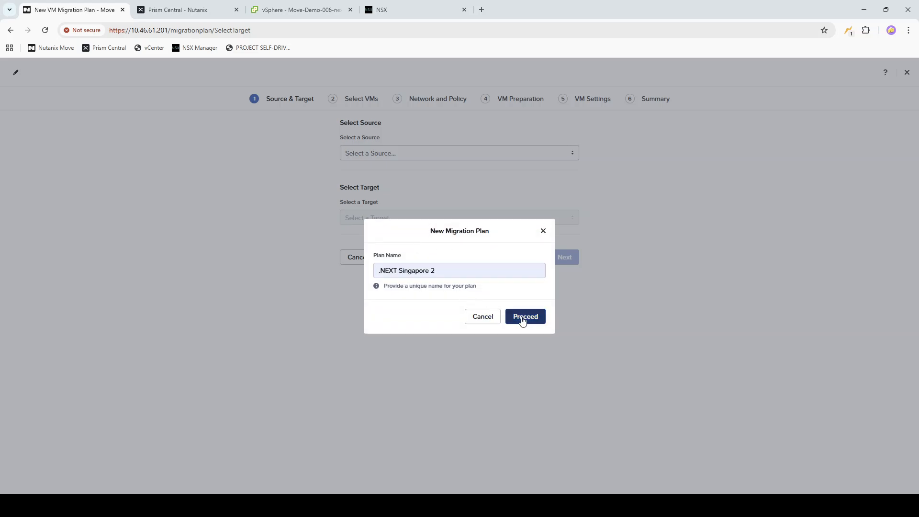
Step: Set vCenter as the source and Singapore Prism Central as the target, with cluster Reg_barca-1-Aos-73 and container default-container-112438
click(430, 158)
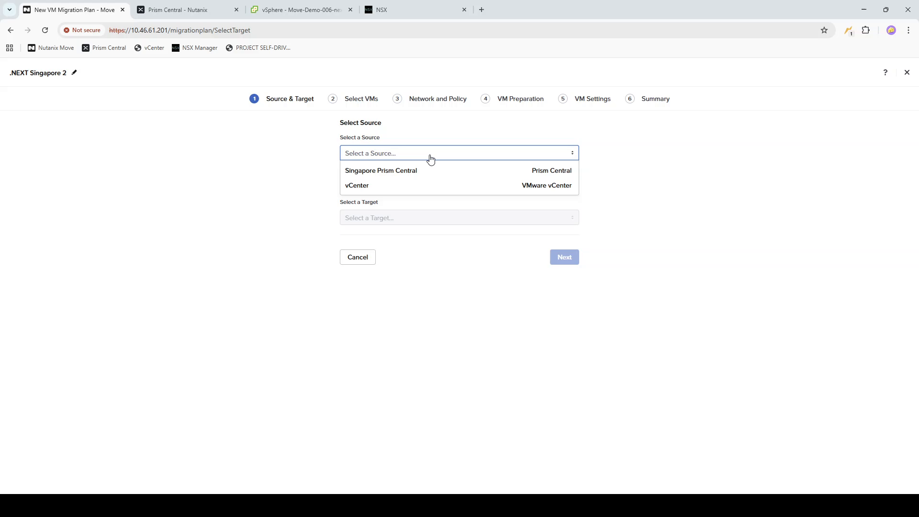
click(420, 184)
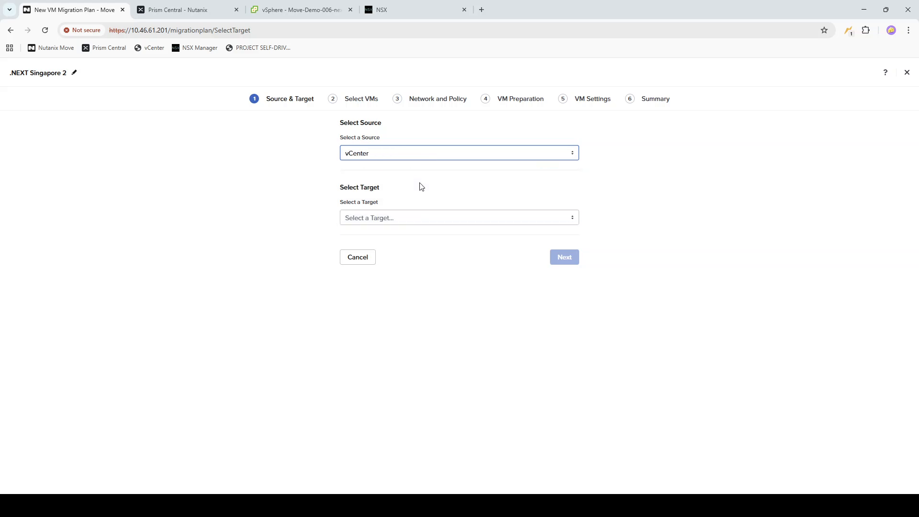
click(433, 223)
click(433, 239)
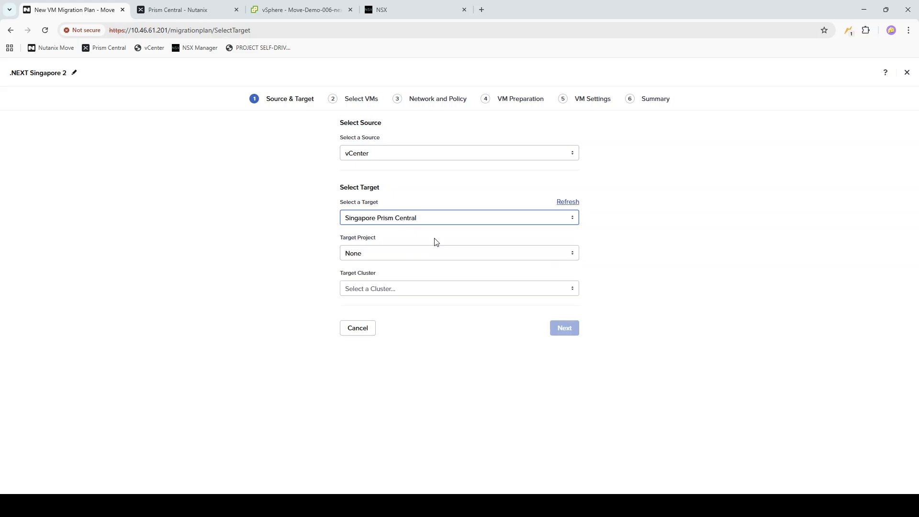
click(430, 291)
click(428, 307)
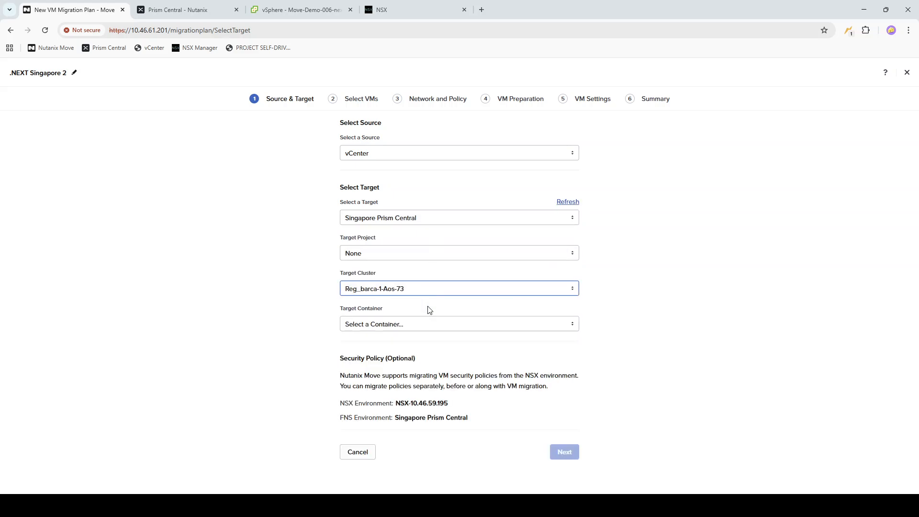
click(454, 329)
click(452, 344)
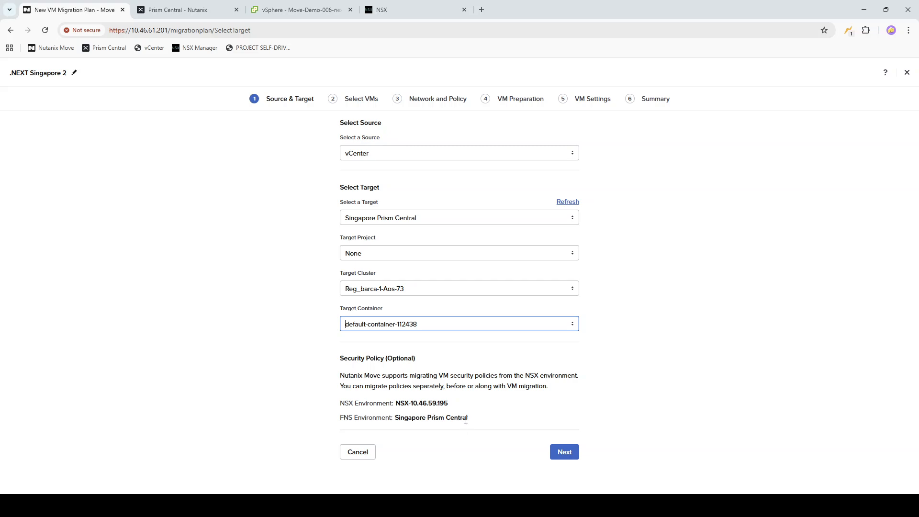
click(565, 452)
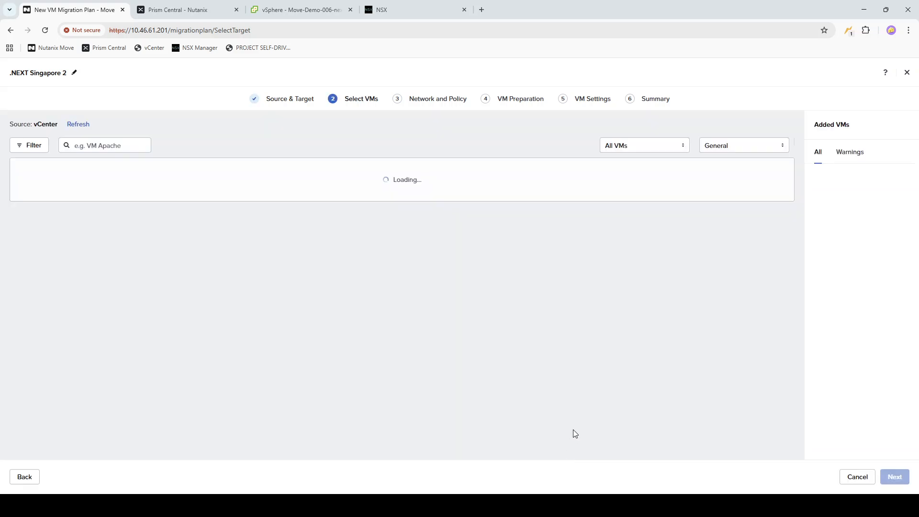
Step: Search the source VMs for "singapore" and add Move-Demo-005-next-singapore to the migration plan
click(135, 145)
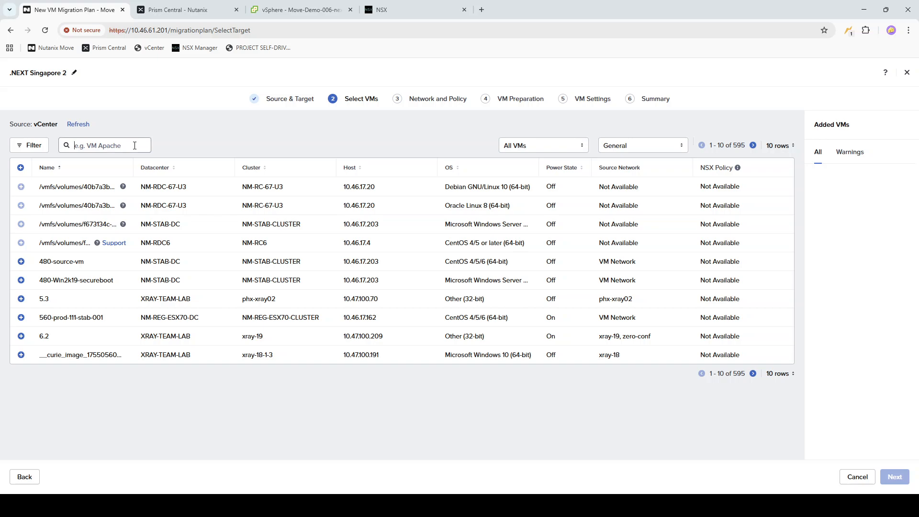
text(singapore)
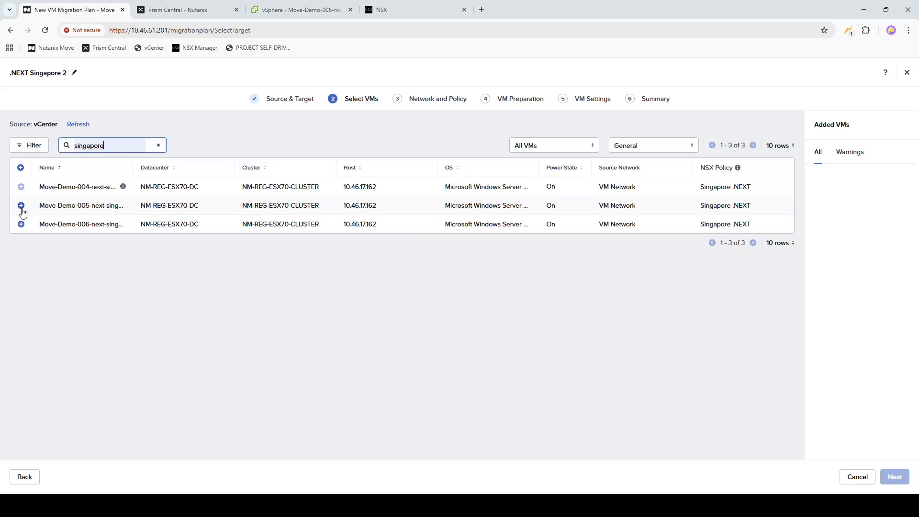
click(21, 205)
click(893, 479)
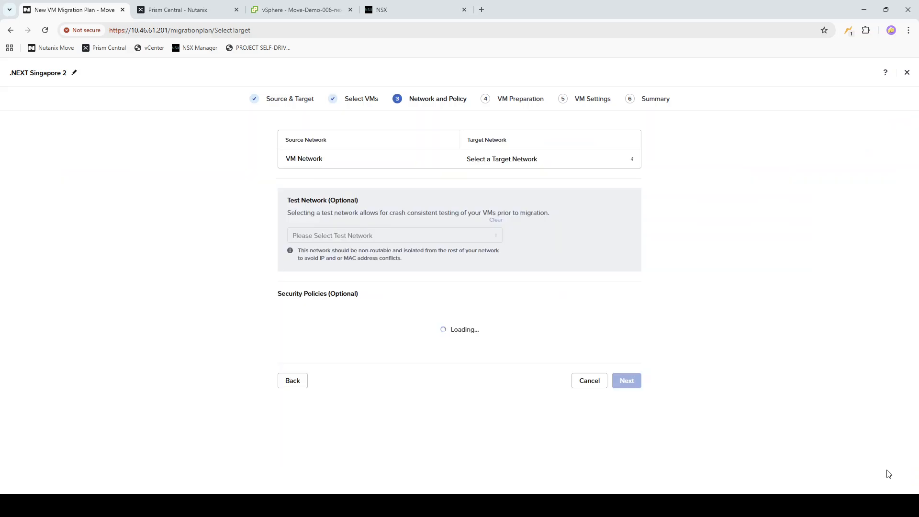
Step: Map VM Network to advanced-vlan-external-ipam and create a policy migration plan named "Singapore NEXT NSX Migration" for the NSX policy
click(531, 163)
click(525, 176)
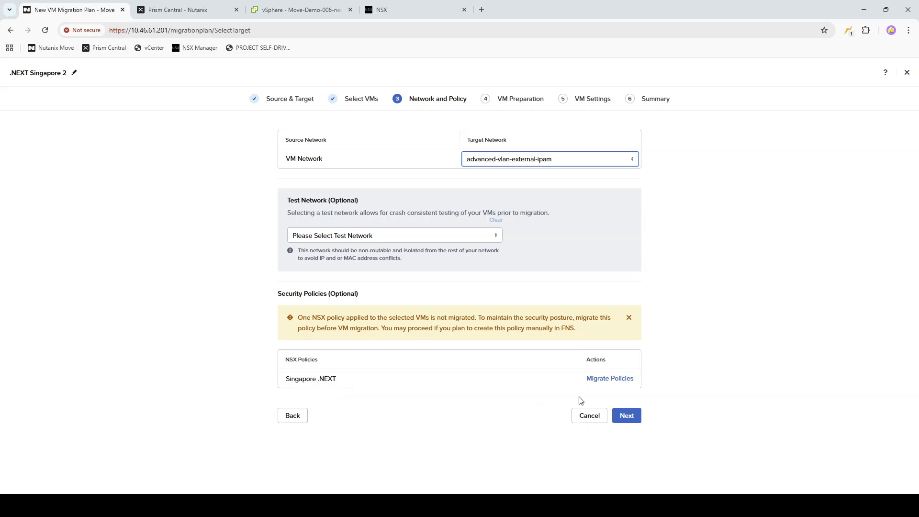
click(607, 380)
text(Singapore NEXT NSX Migration)
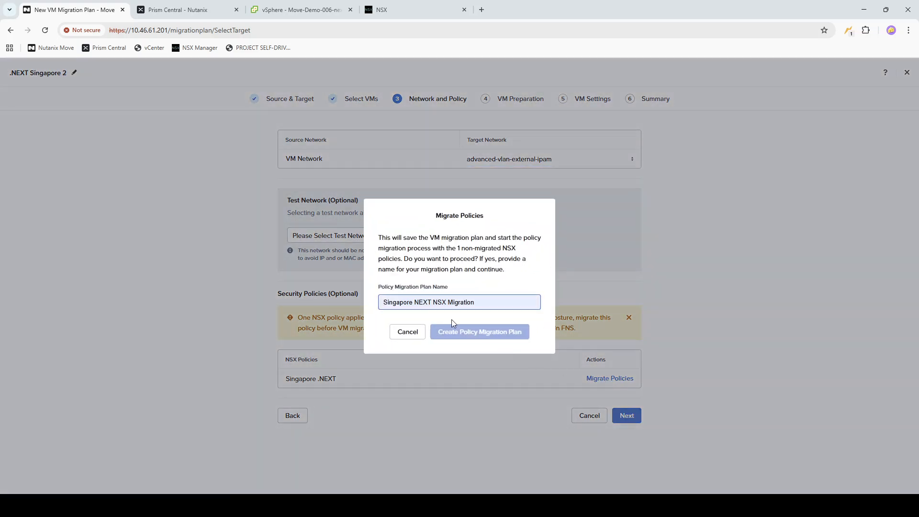
click(463, 336)
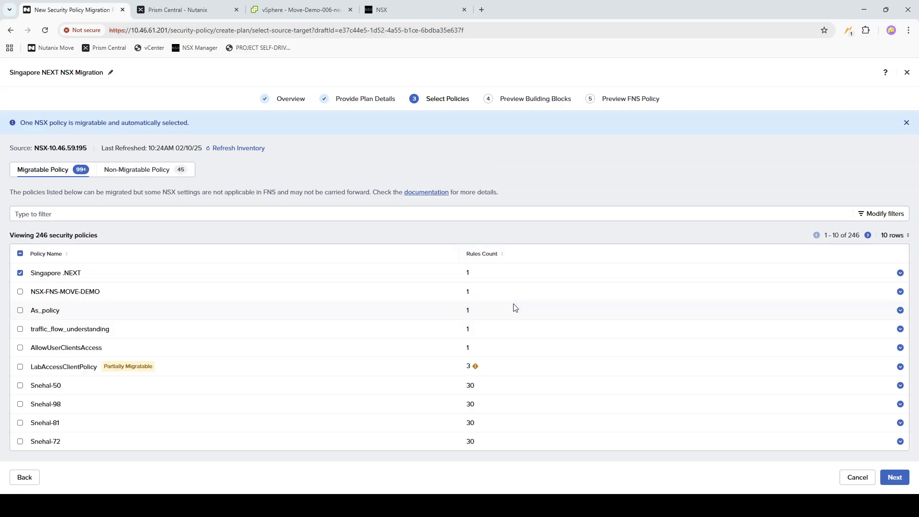
Step: Review the Singapore .NEXT policy's rules and service mappings, setting the bulk Prism Central category name to Singapore
click(900, 273)
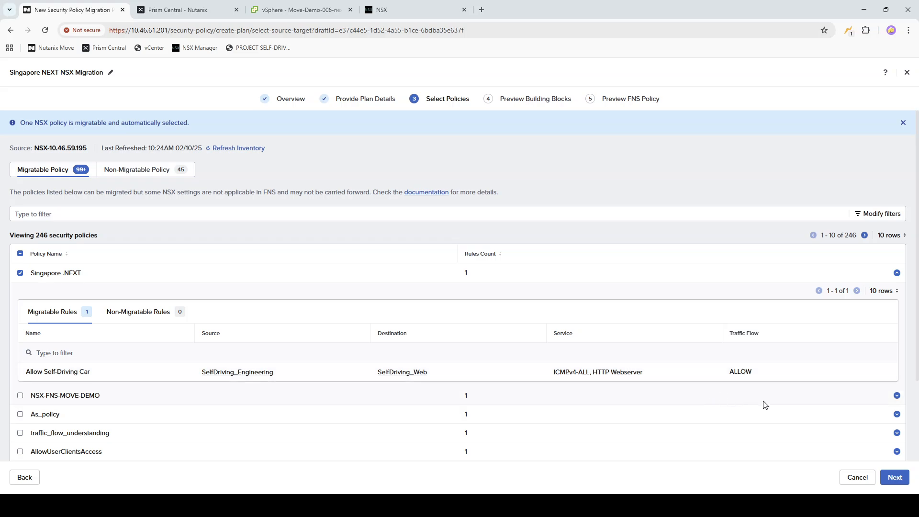
click(895, 477)
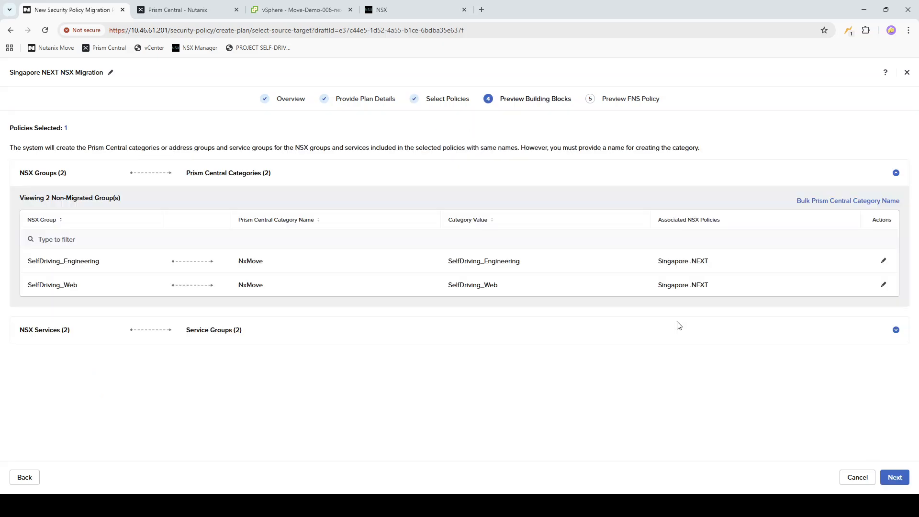
click(824, 203)
text(Singapore)
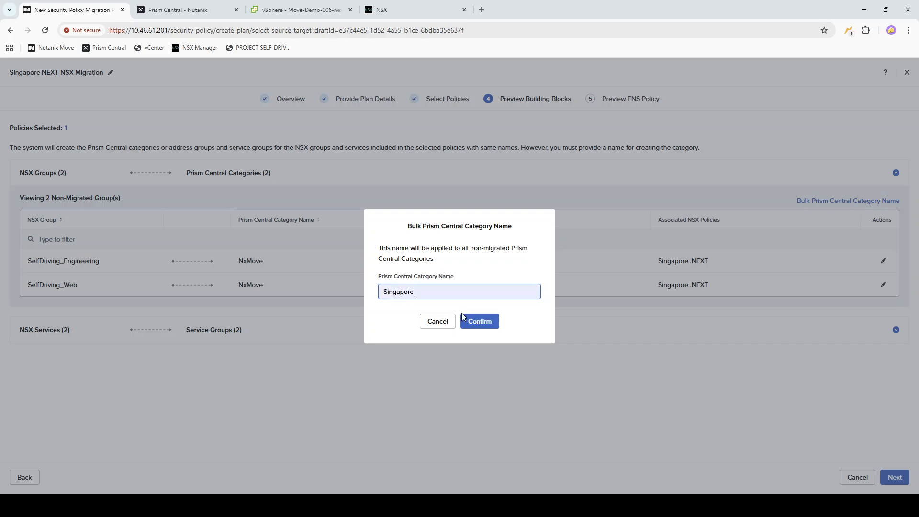
click(476, 322)
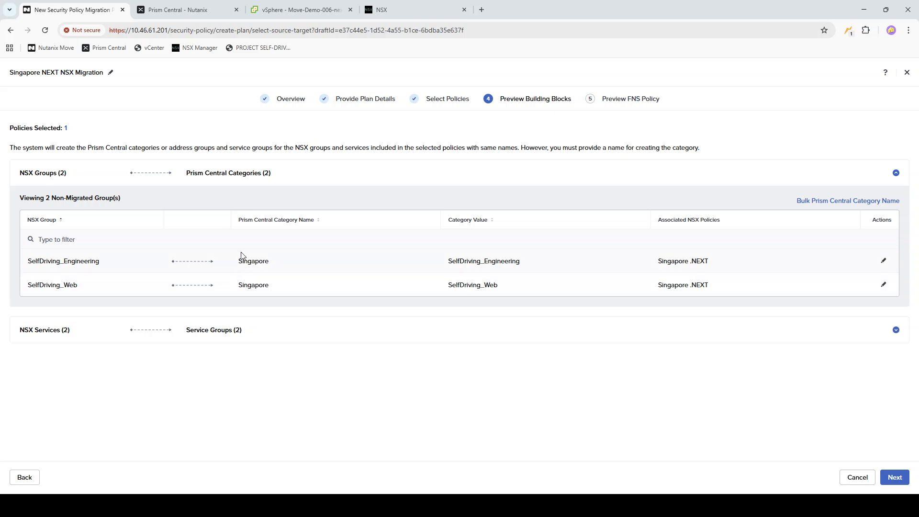
click(896, 331)
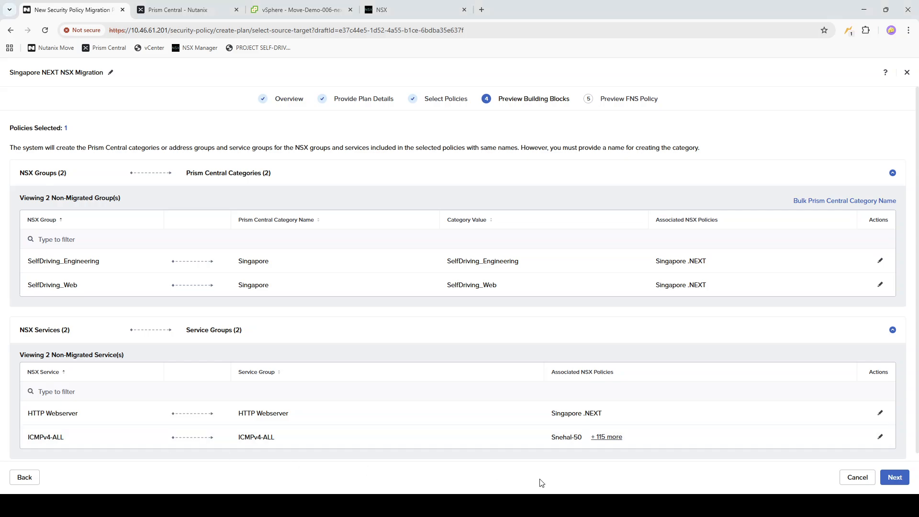
click(893, 477)
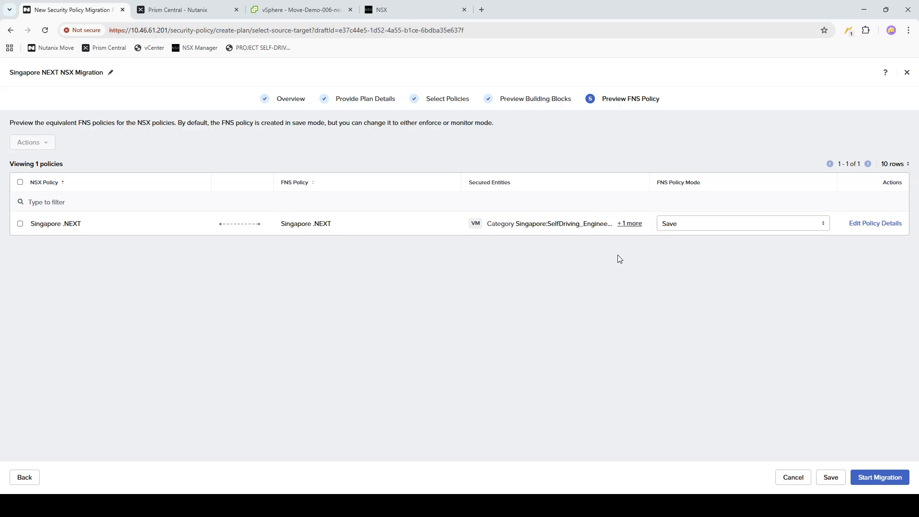
Step: Set the FNS policy mode of Singapore .NEXT to Monitor and start the policy migration
click(20, 182)
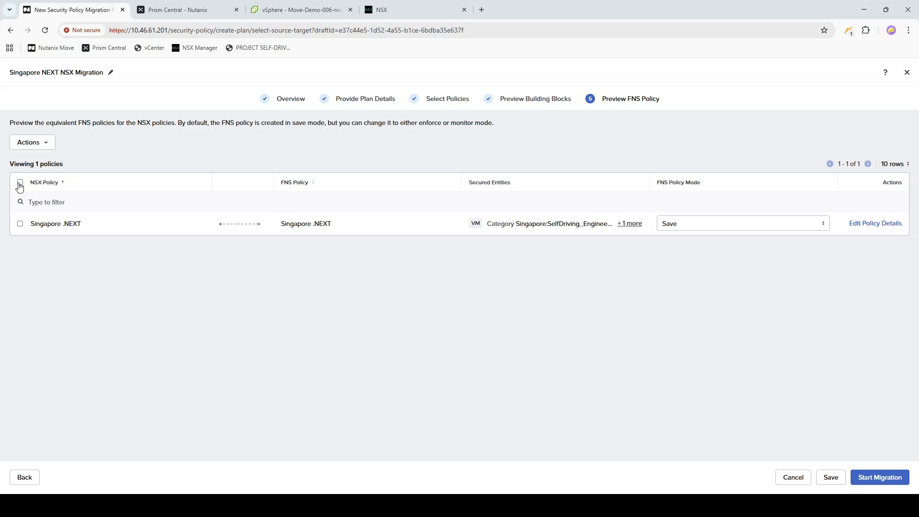
click(714, 229)
click(751, 230)
click(714, 257)
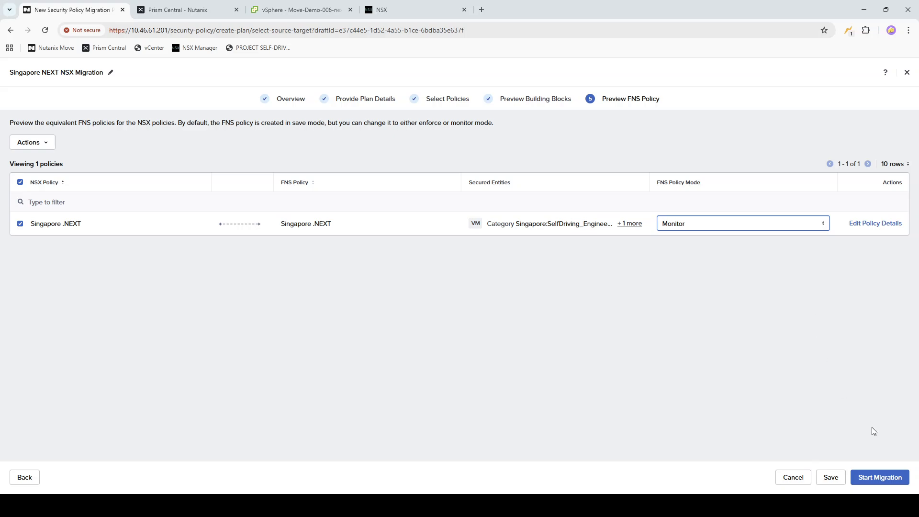
click(878, 477)
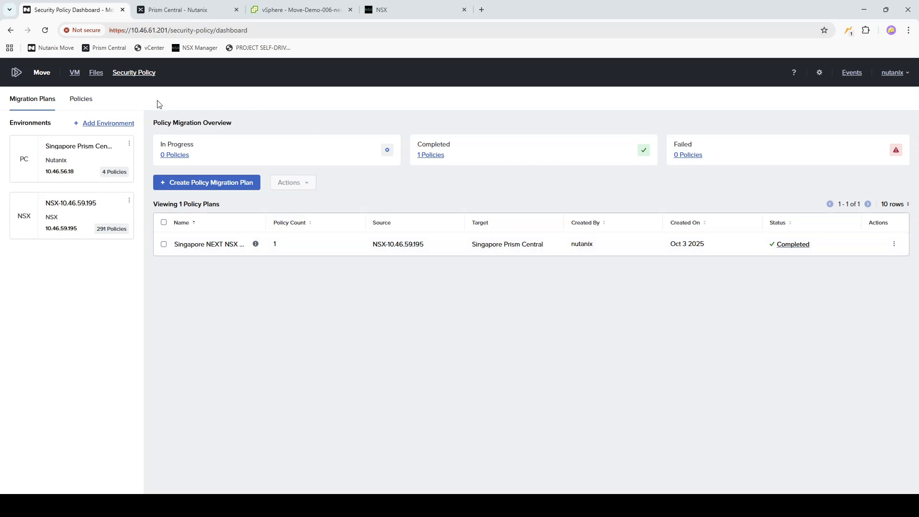
Step: Reopen the .NEXT Singapore 2 VM migration plan for editing and continue to its VM selection, keeping the source and target
click(74, 74)
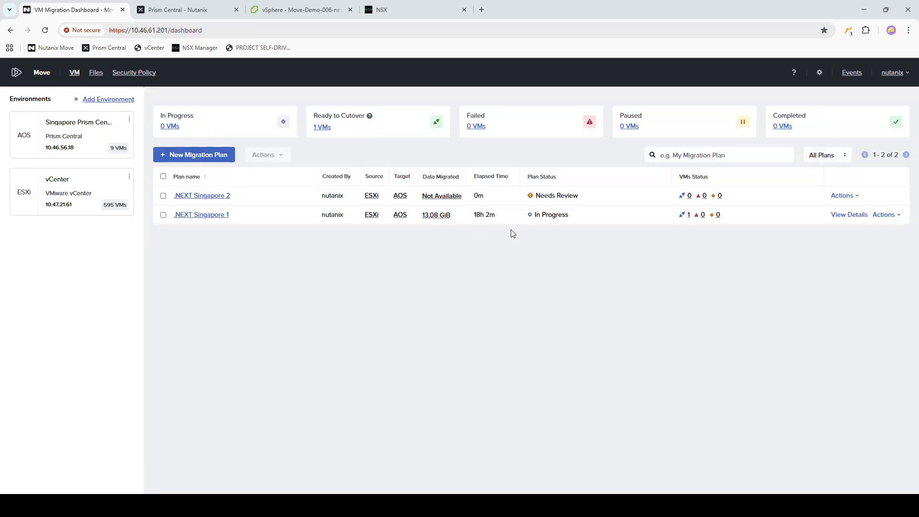
click(845, 195)
click(806, 188)
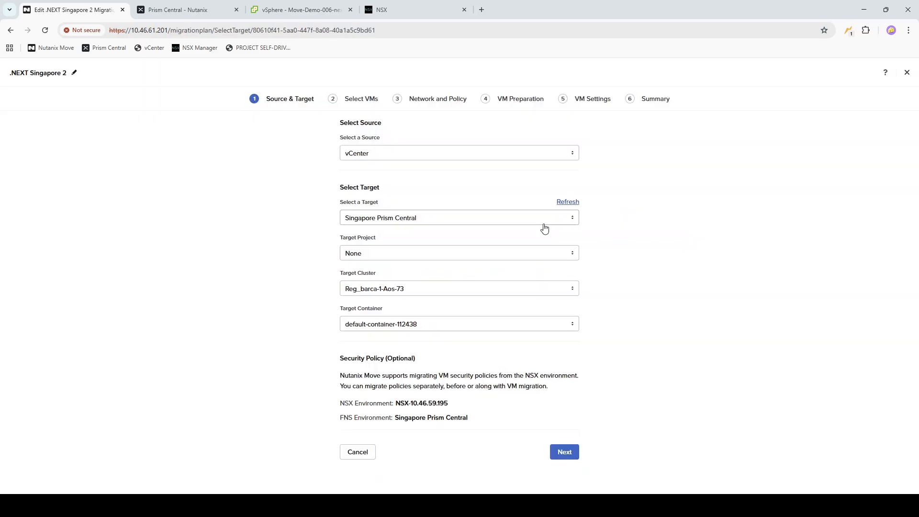
click(564, 452)
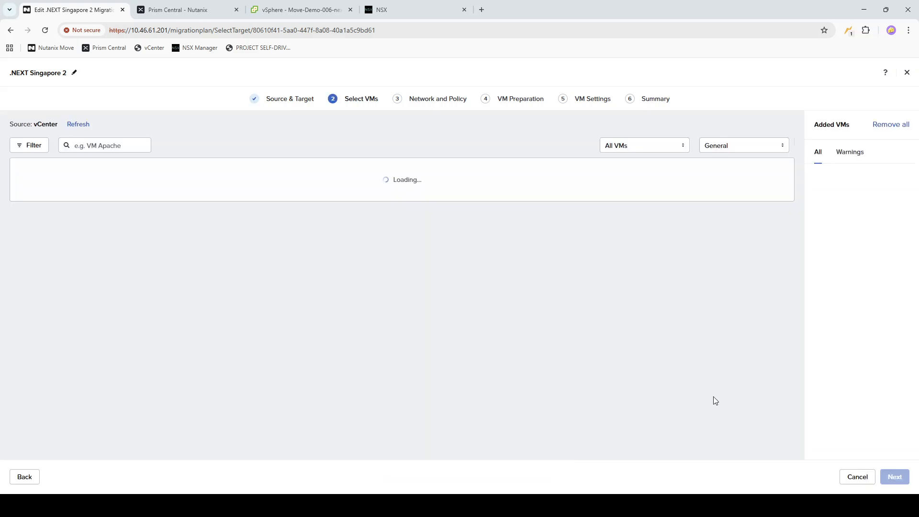
Step: Continue with the already added VM and save the existing network mapping and associated security policy plan
click(895, 477)
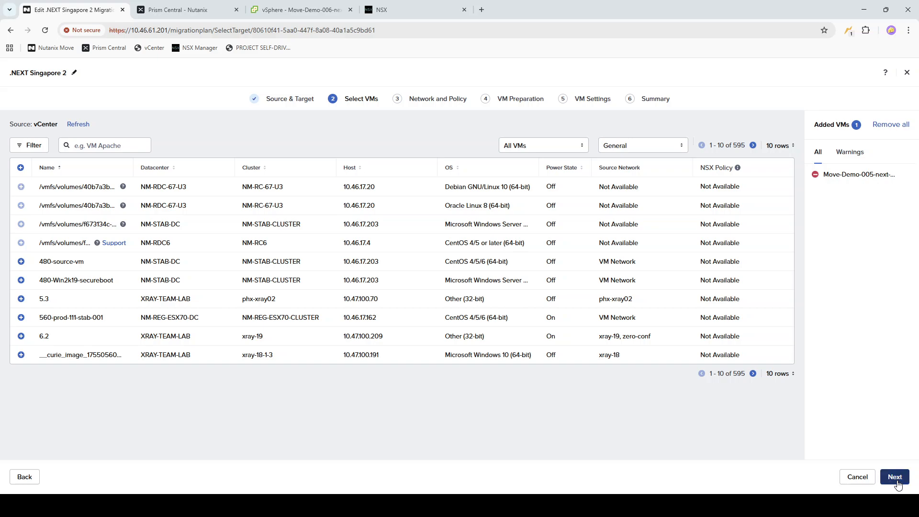
scroll(654, 345, down, 1)
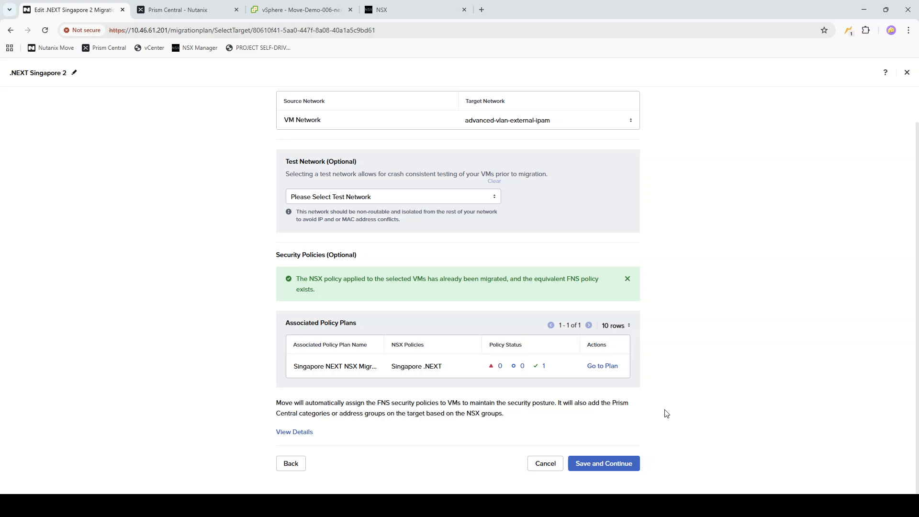
click(579, 463)
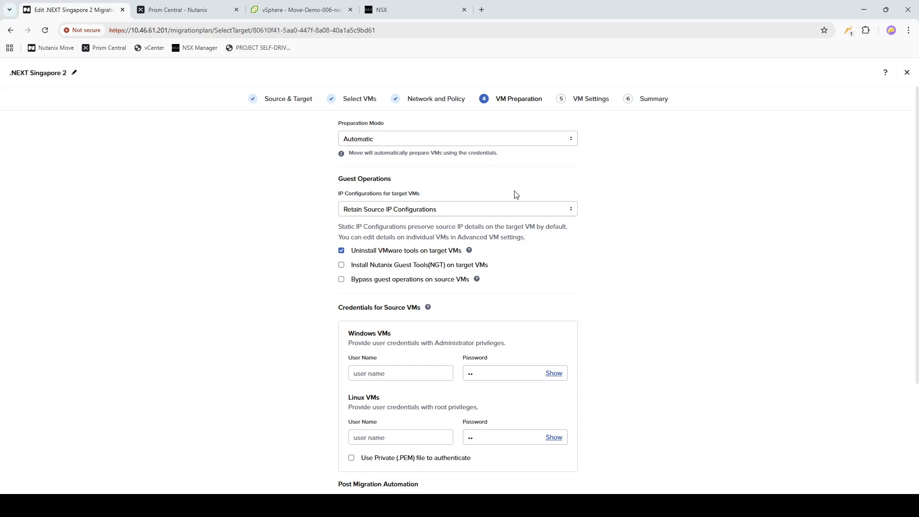
Step: Enter administrator and the account password as the Windows source VM credentials and save the automatic VM preparation settings
scroll(622, 289, down, 2)
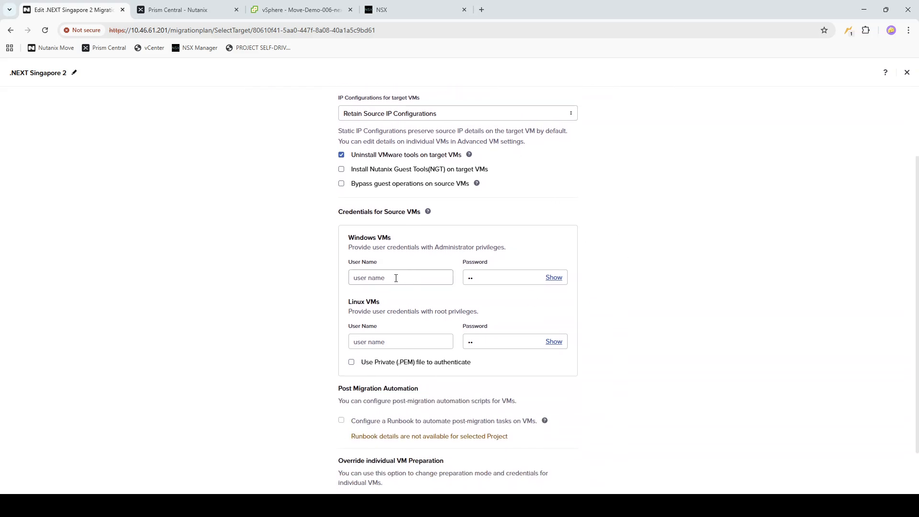
click(390, 276)
click(420, 308)
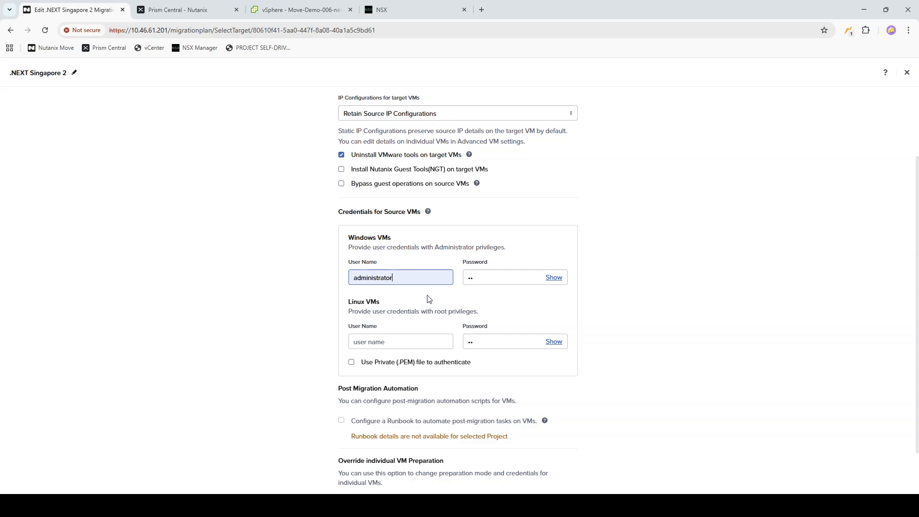
click(478, 279)
double_click(477, 279)
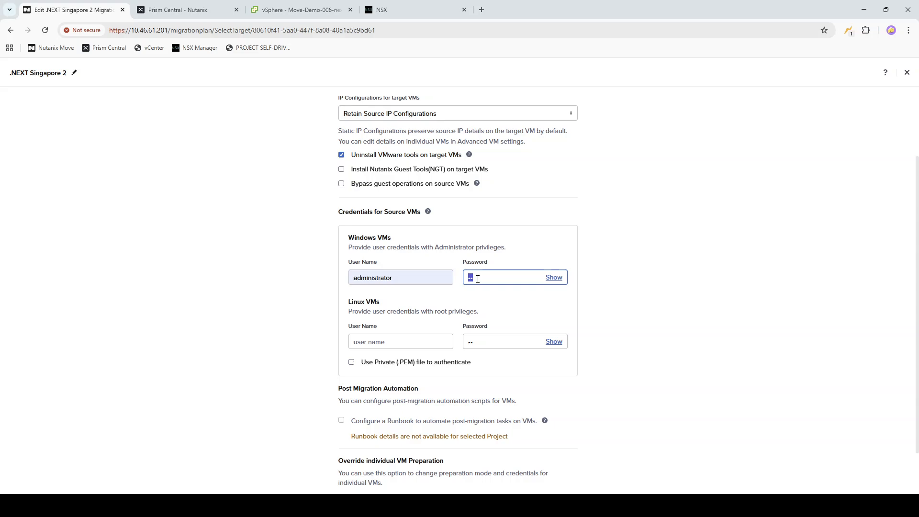
text(•••••••••)
click(638, 317)
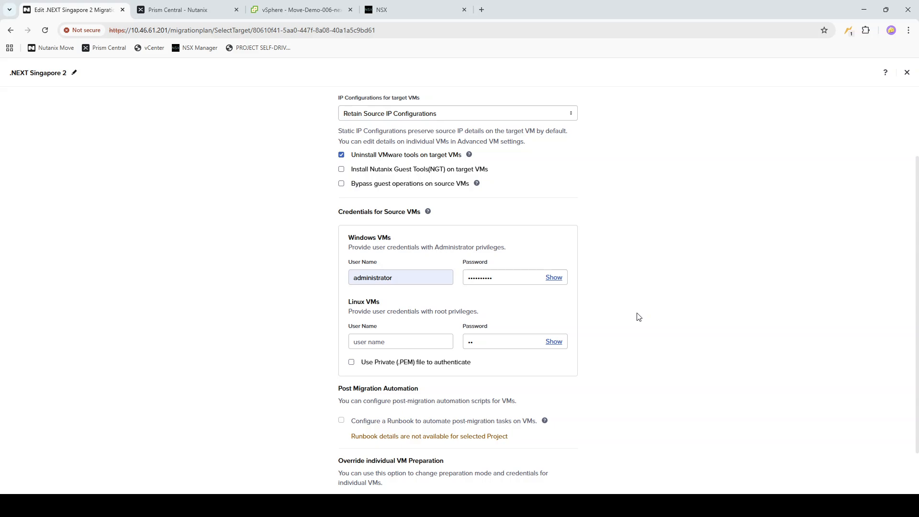
scroll(666, 340, down, 1)
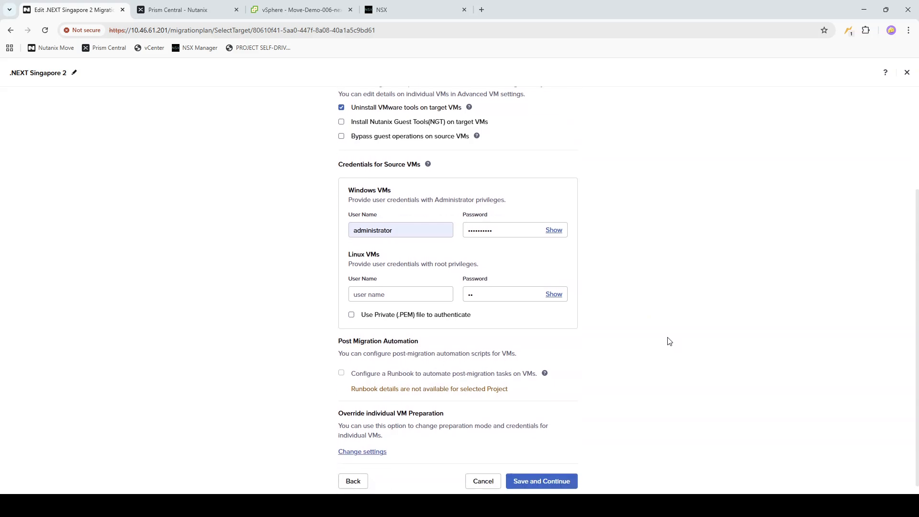
click(549, 474)
Step: Save the VM settings with their defaults and start the .NEXT Singapore 2 migration plan
scroll(656, 358, up, 2)
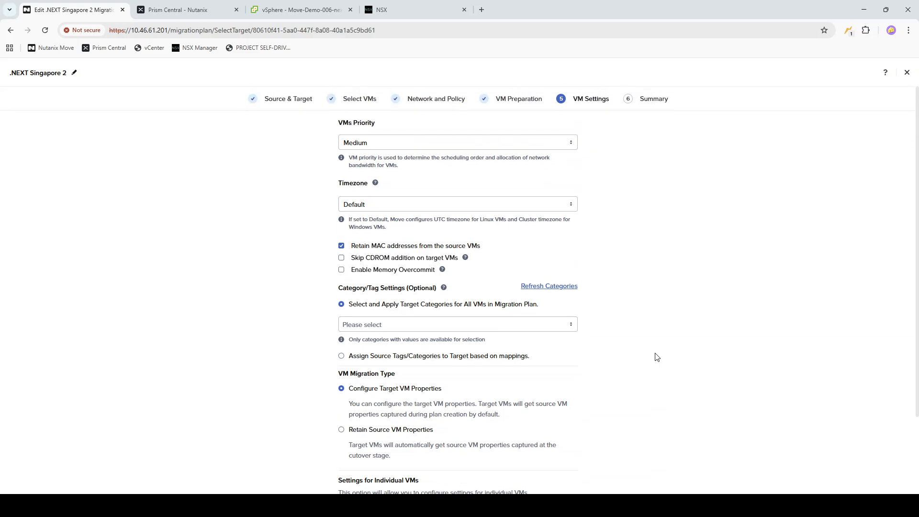
scroll(654, 355, down, 2)
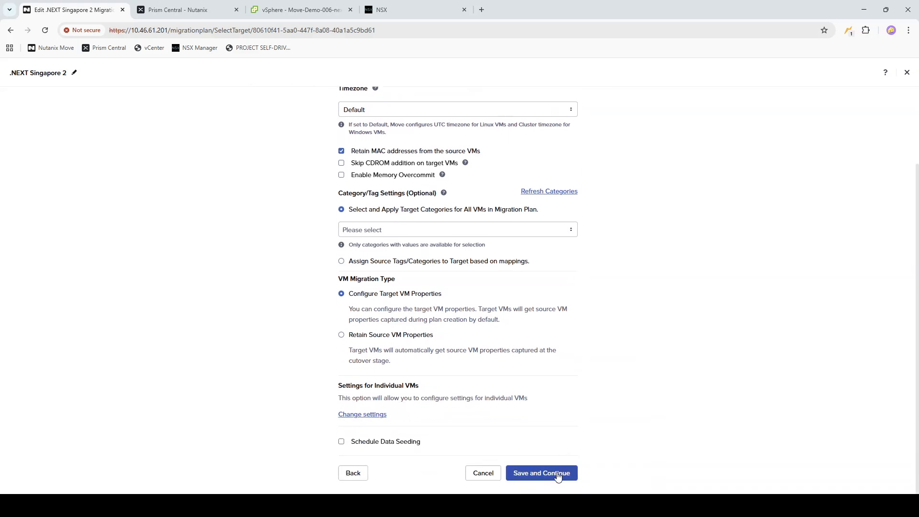
click(557, 474)
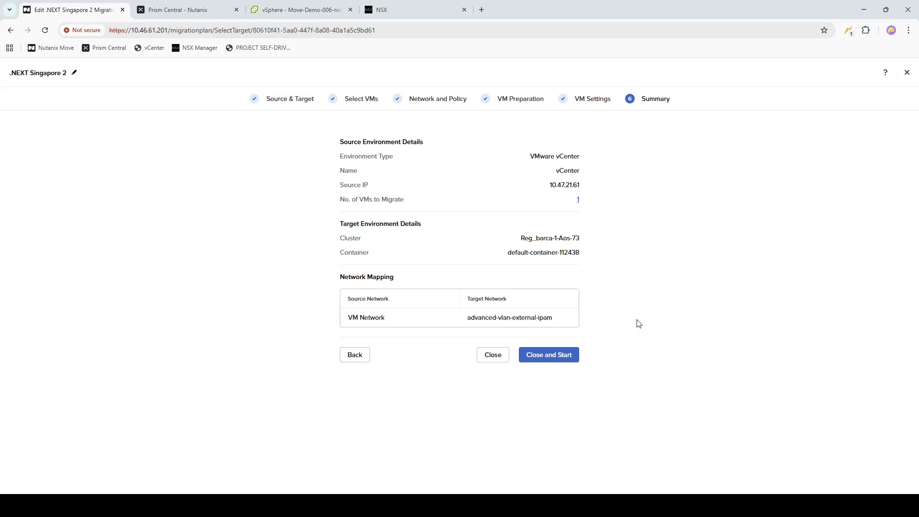
click(563, 355)
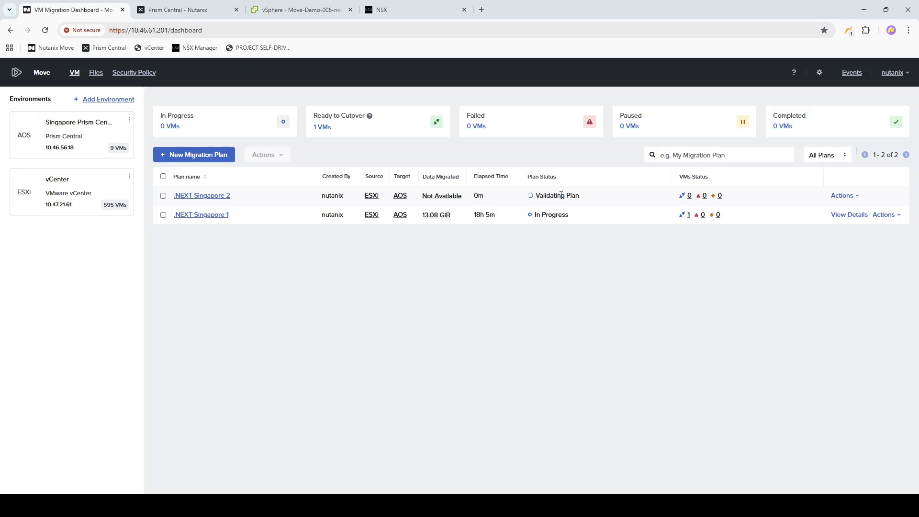
Step: Open the .NEXT Singapore 1 plan's details and cut over the Move-Demo-004-next-singapore VM
click(164, 215)
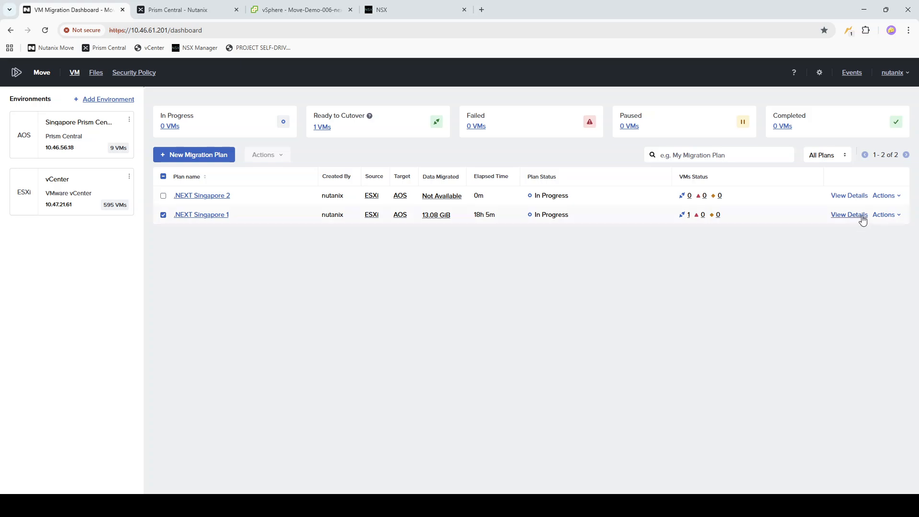
click(878, 217)
click(851, 215)
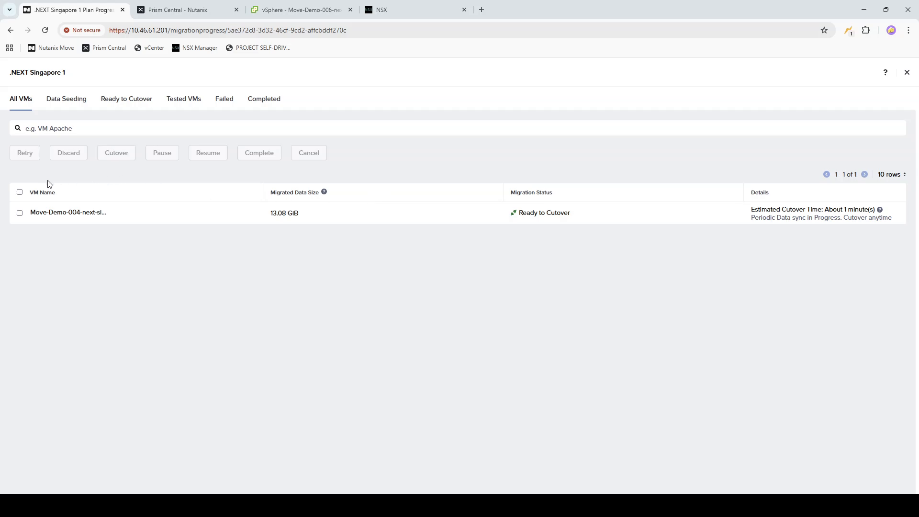
click(20, 193)
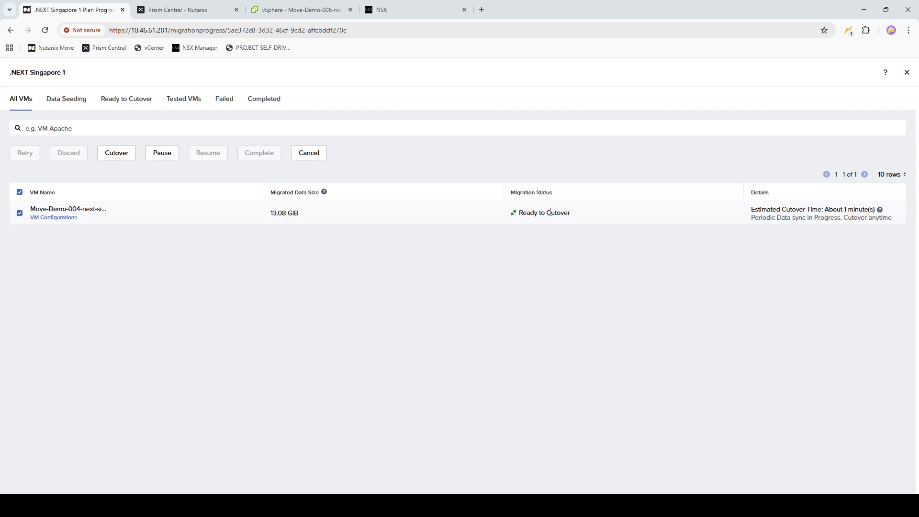
click(111, 152)
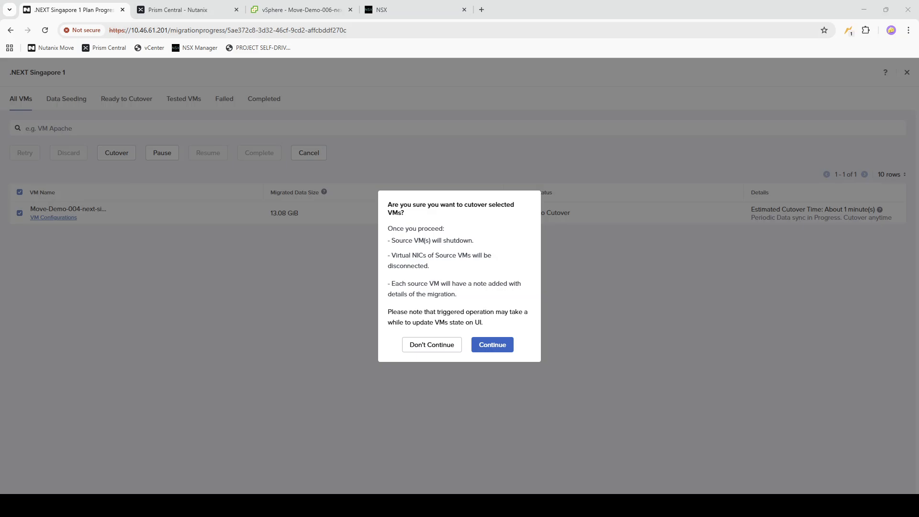
click(493, 346)
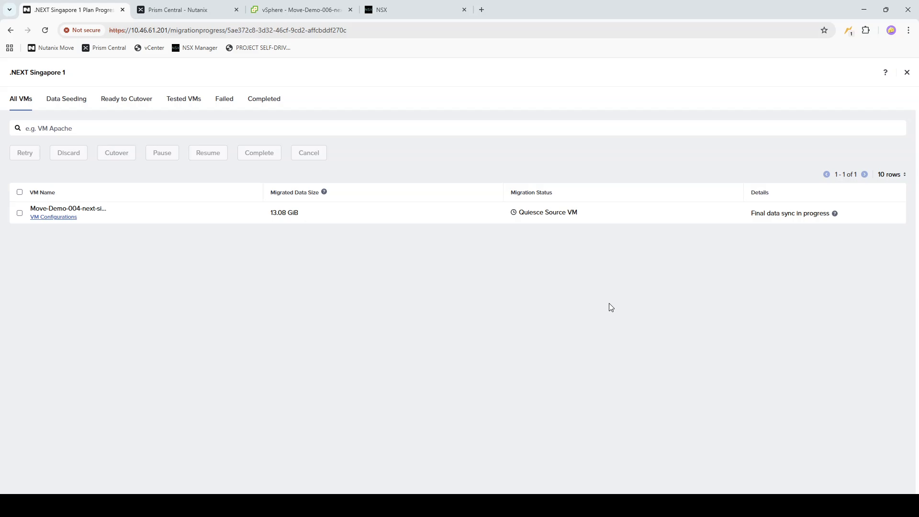
mouse_move(835, 213)
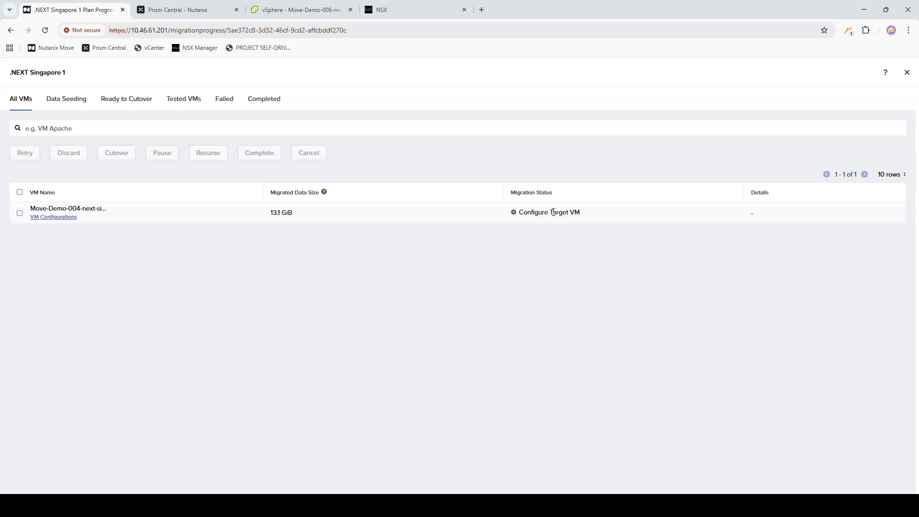
Step: Switch to Prism Central and assign the category Singapore: SelfDriving_Engineering to the Move-Demo-007-next-singapore VM
click(176, 10)
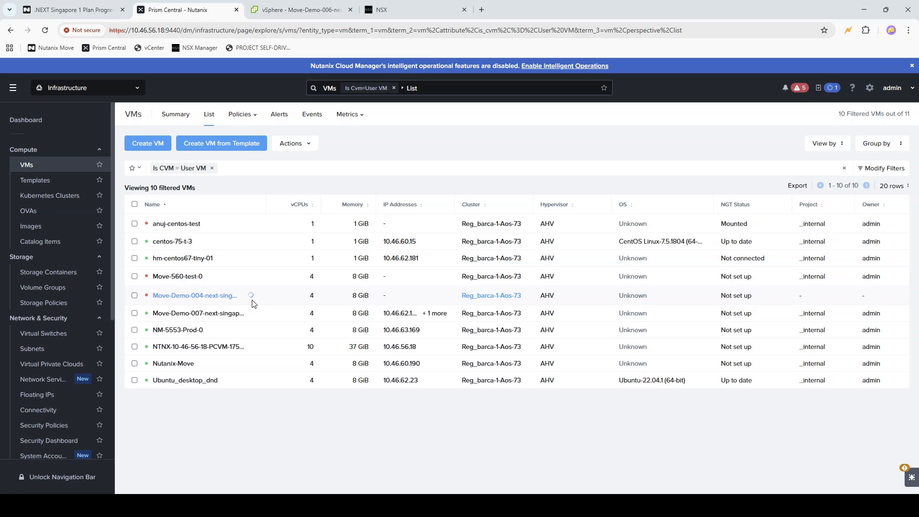
right_click(233, 317)
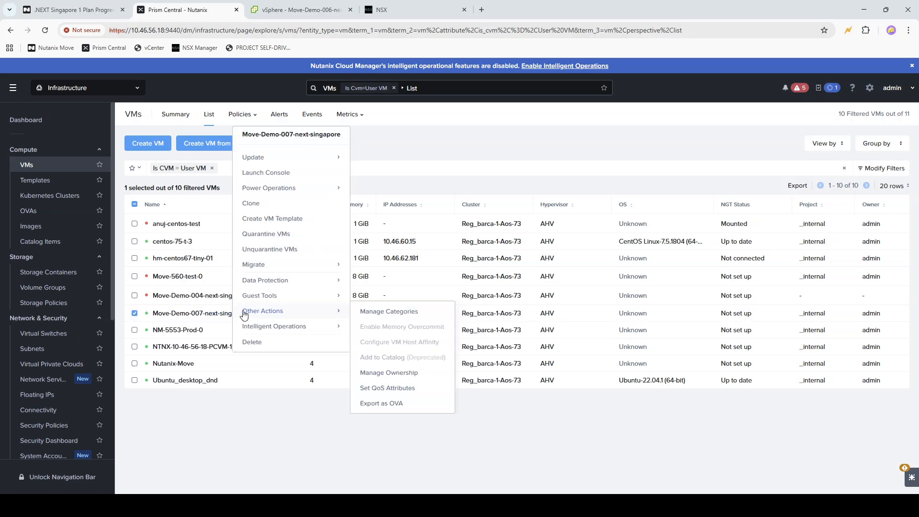
mouse_move(310, 268)
mouse_move(309, 311)
click(391, 313)
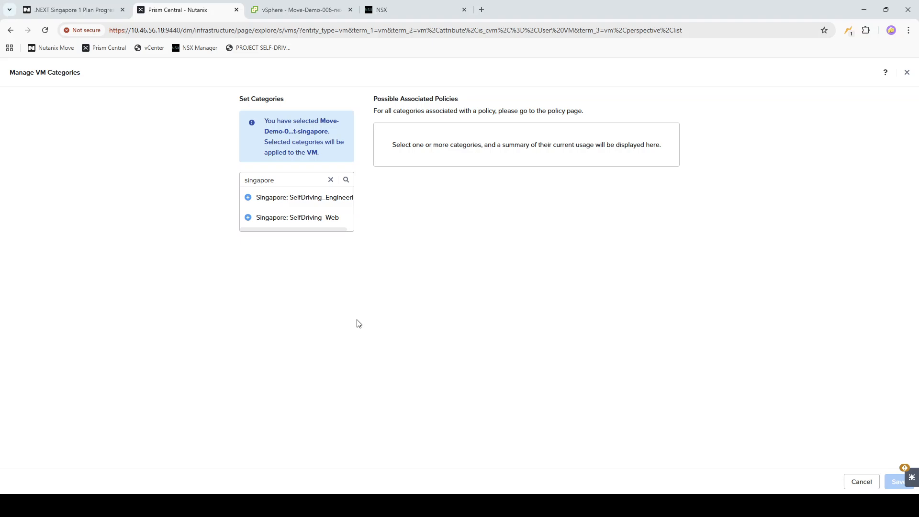
click(309, 197)
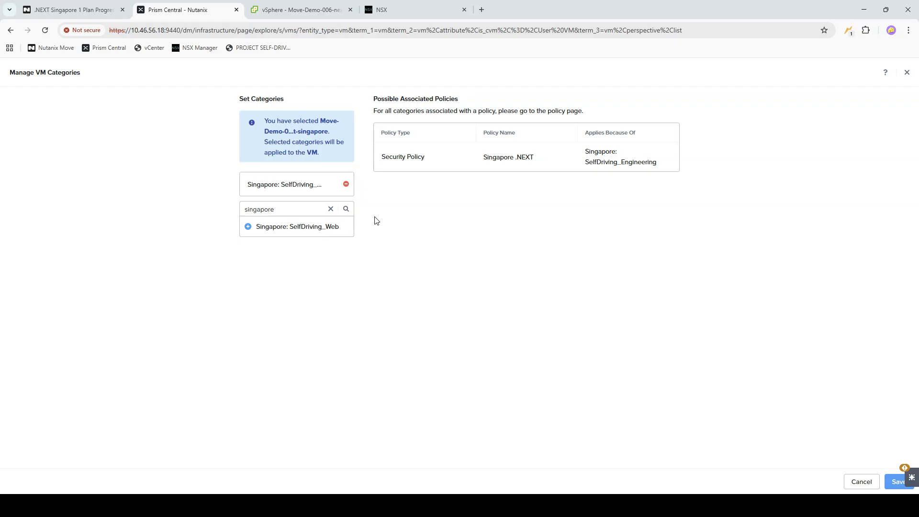
click(893, 485)
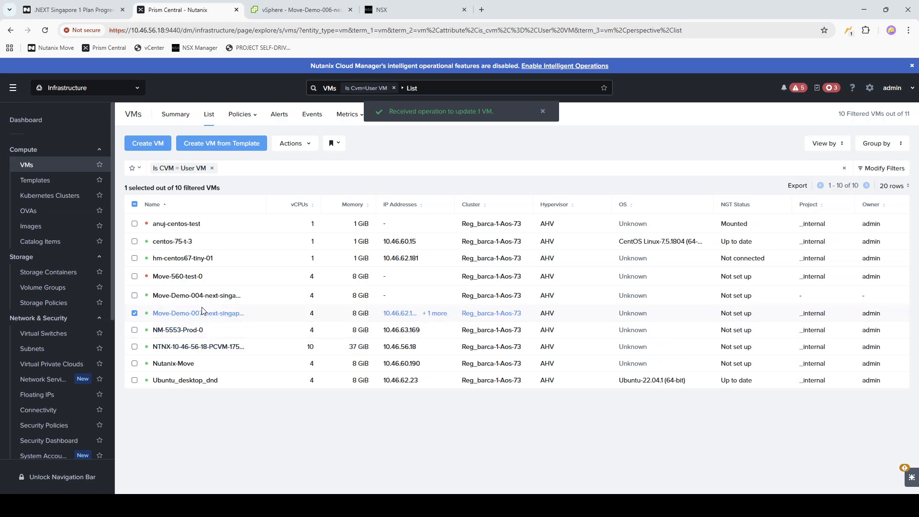
Step: Search for singapore categories and assign Singapore: SelfDriving_Web to the Move-Demo-004-next-singapore VM
right_click(203, 296)
mouse_move(248, 285)
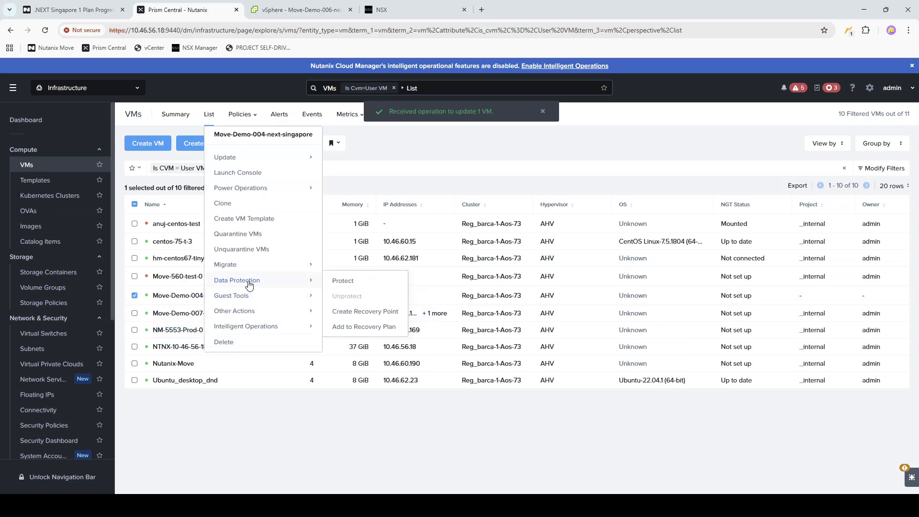
mouse_move(285, 314)
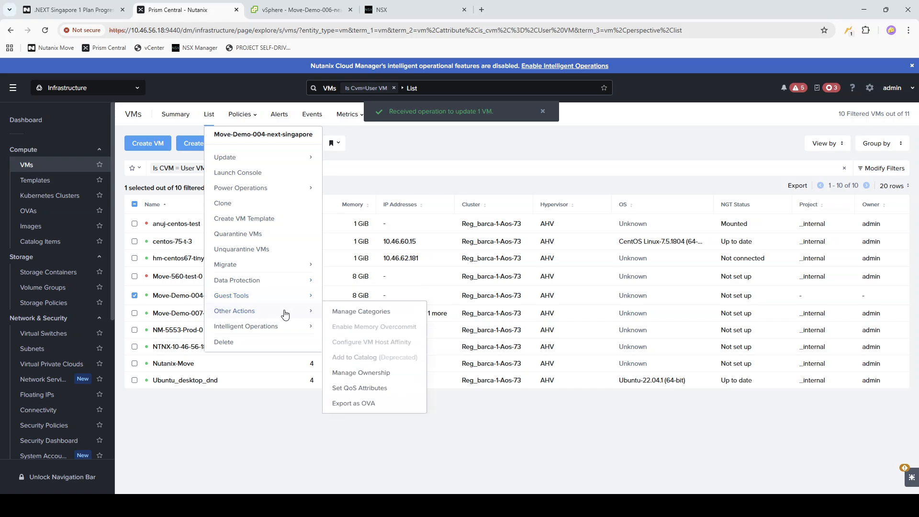
click(352, 312)
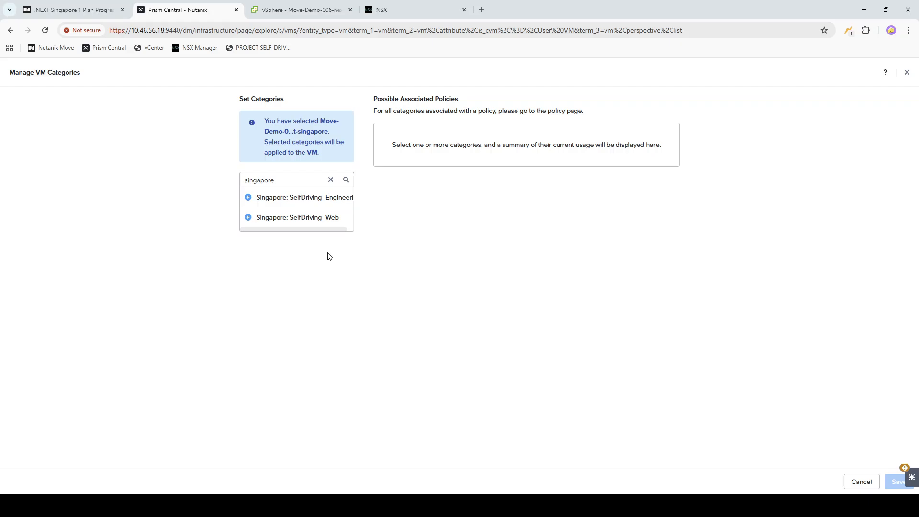
click(316, 220)
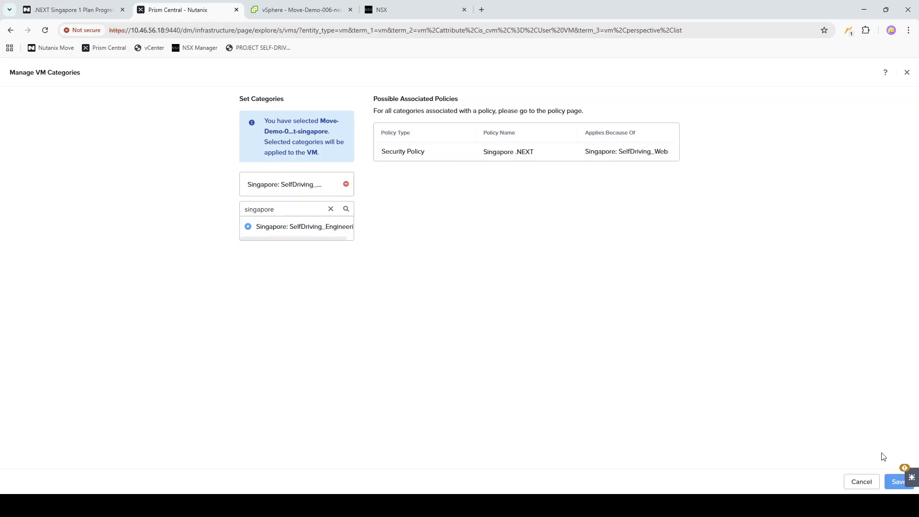
click(899, 482)
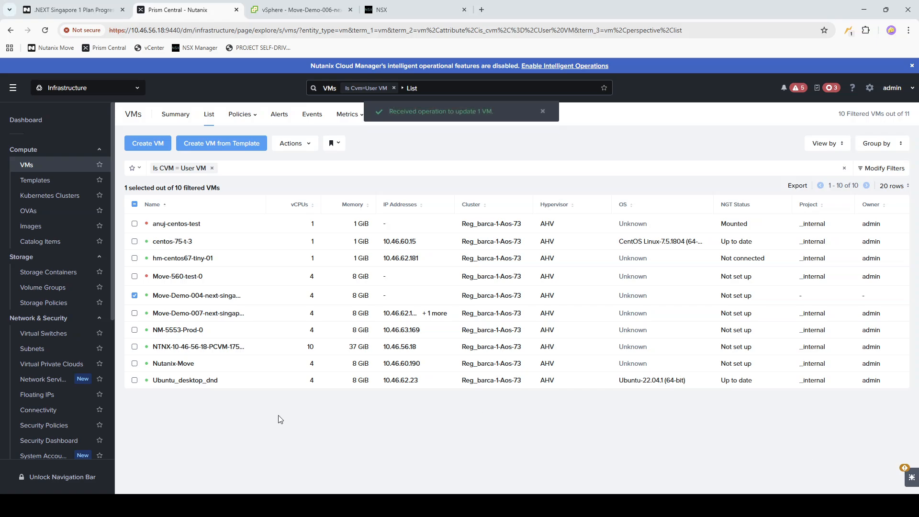
Step: Open the Move-Demo-004-next-singapore VM's summary and copy its IPv4 address
click(211, 296)
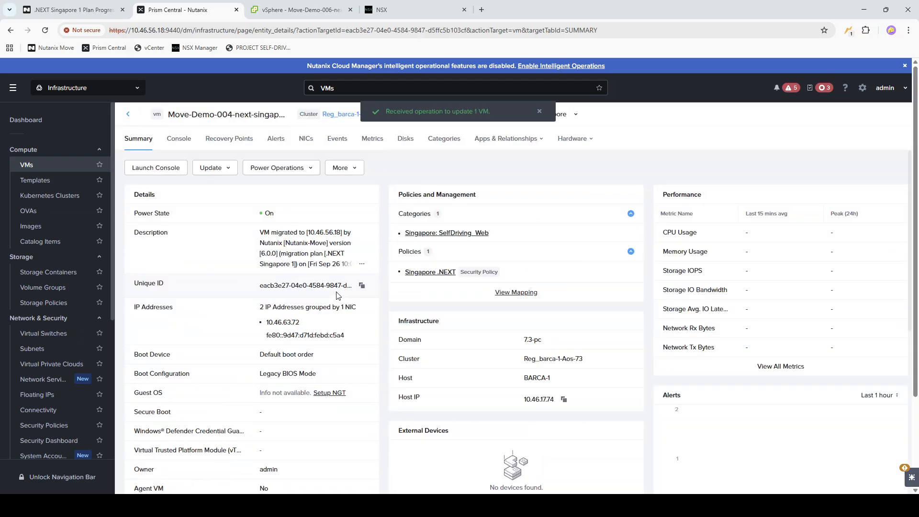
drag(301, 322, 267, 326)
key(ctrl+c)
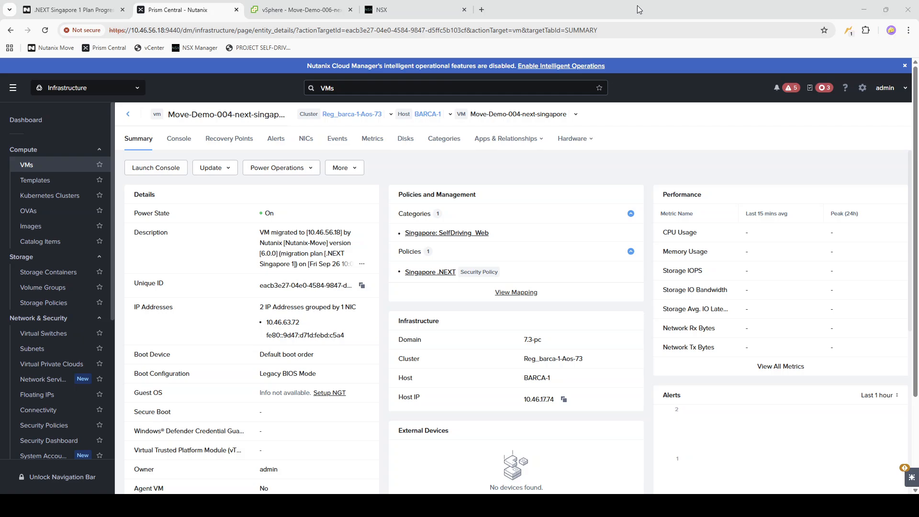
Step: Switch to the vSphere Client and check the power status and migration notes of the source VM Move-Demo-004-next-singapore
click(313, 14)
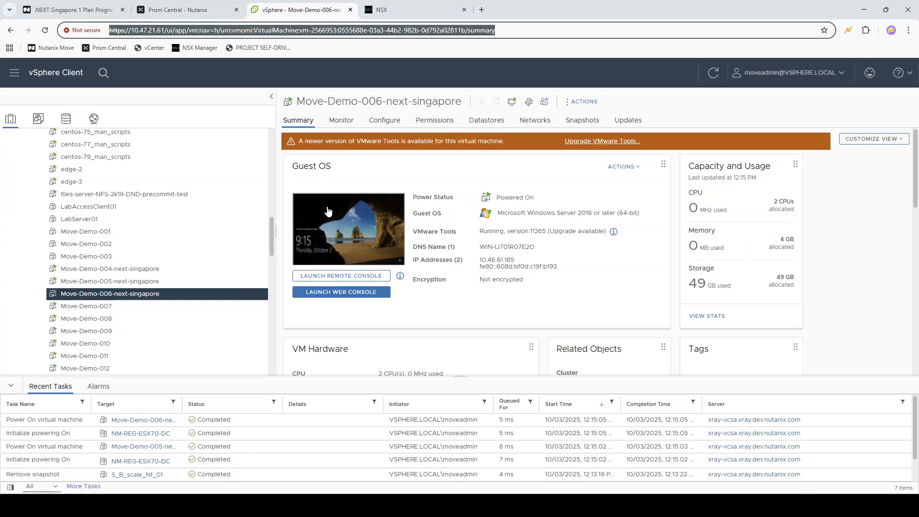
click(158, 271)
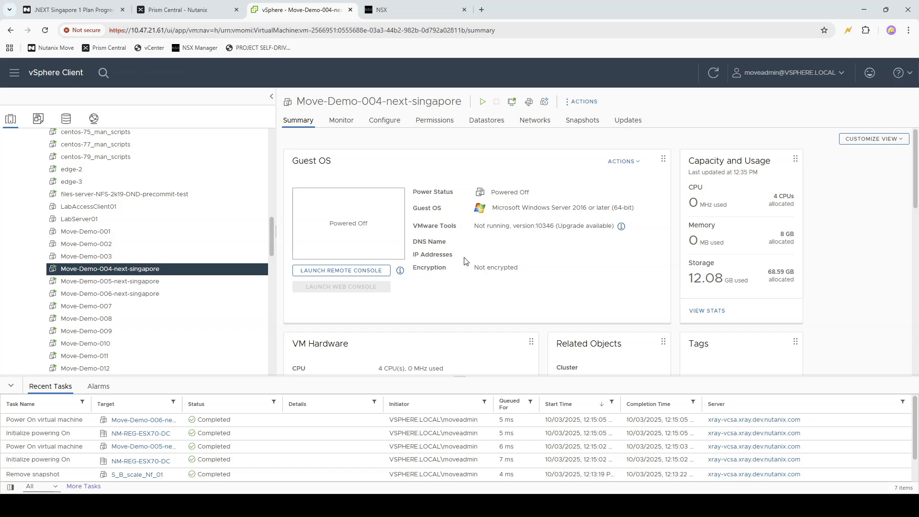
scroll(479, 282, down, 5)
scroll(480, 282, down, 2)
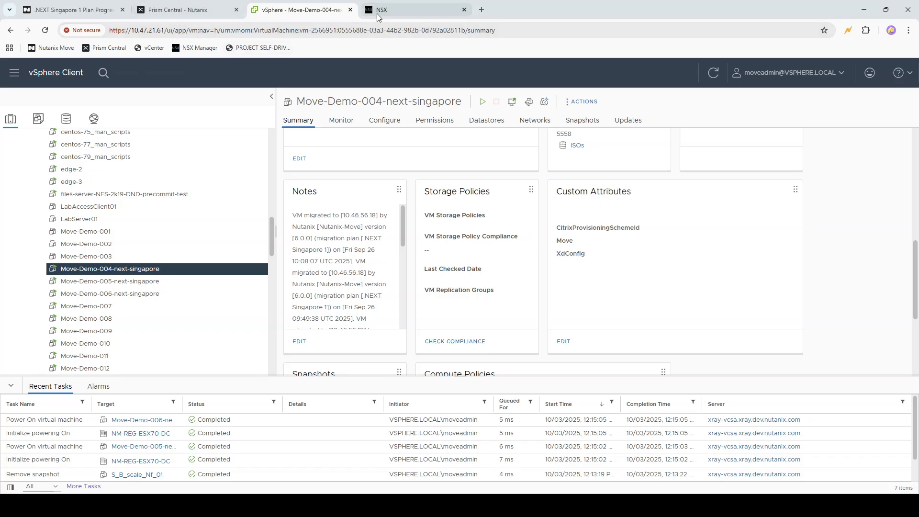
Step: Switch to Prism Central and open the Singapore .NEXT security policy from the list of security policies
click(176, 8)
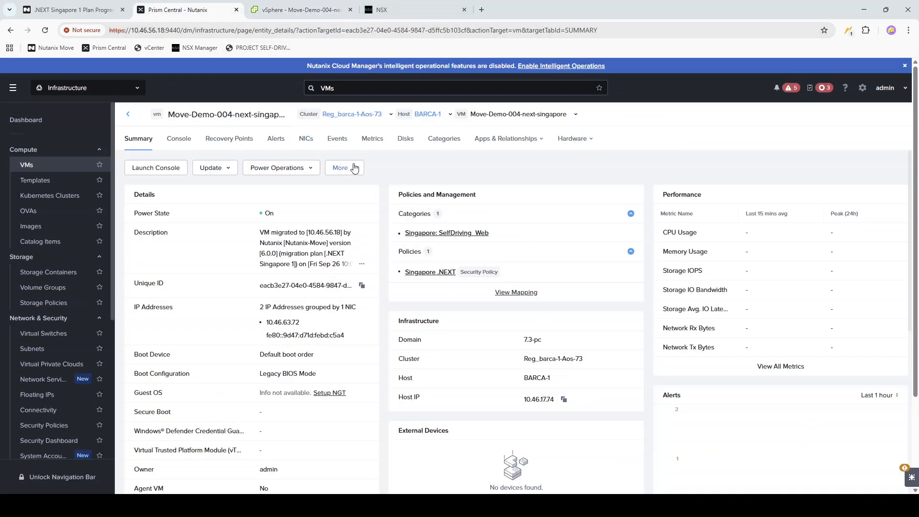
scroll(69, 335, down, 1)
scroll(70, 335, down, 2)
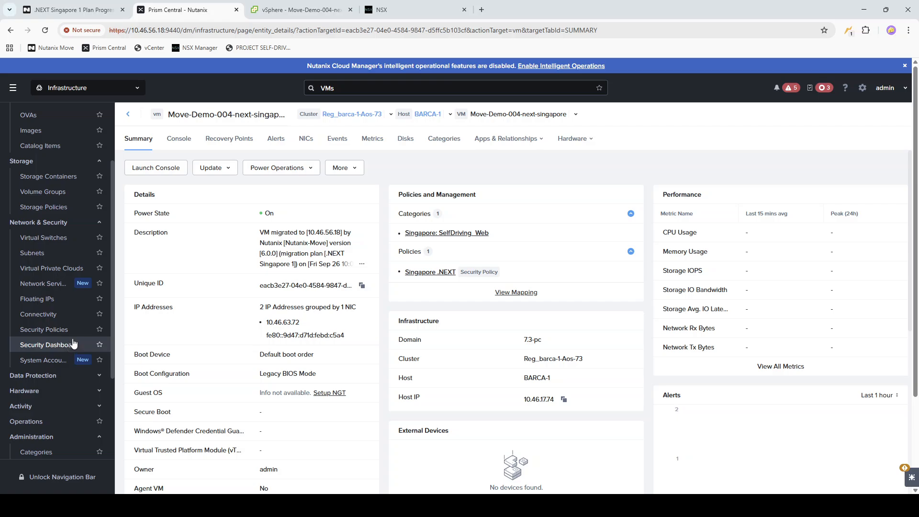
click(72, 330)
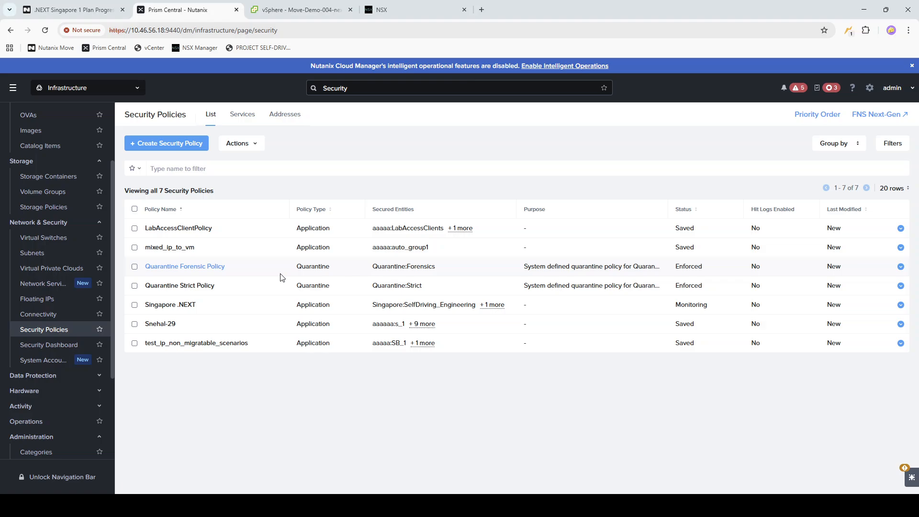
click(180, 305)
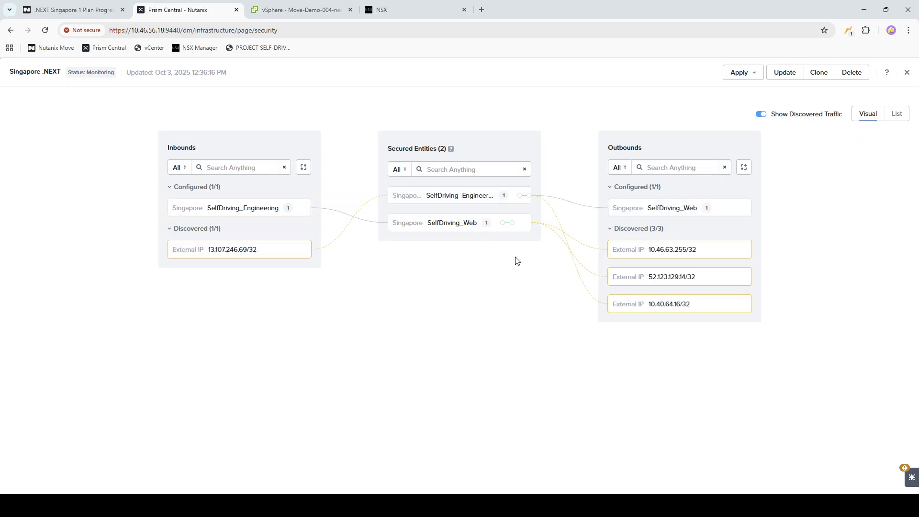
Step: Open the migrated VM's web page at 10.46.63.72:8080 in a new browser tab to test access
click(482, 10)
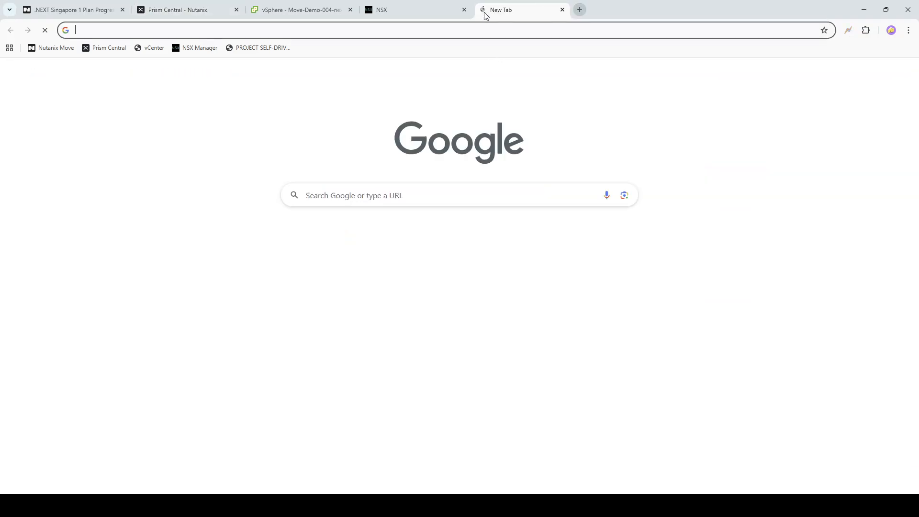
key(ctrl+v)
text(:8080)
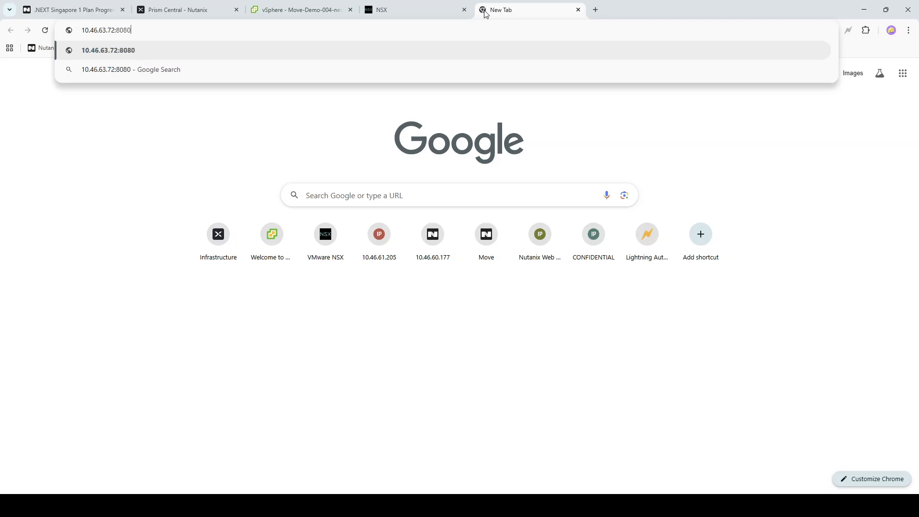
key(Return)
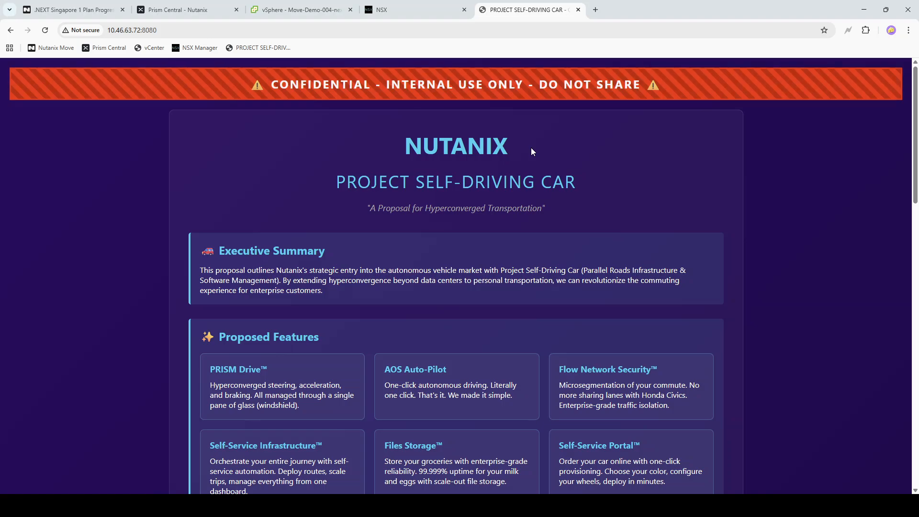
Step: Look through the whole Project Self-Driving Car page, and return to the Singapore .NEXT policy in Prism Central to check its discovered traffic
scroll(646, 218, down, 5)
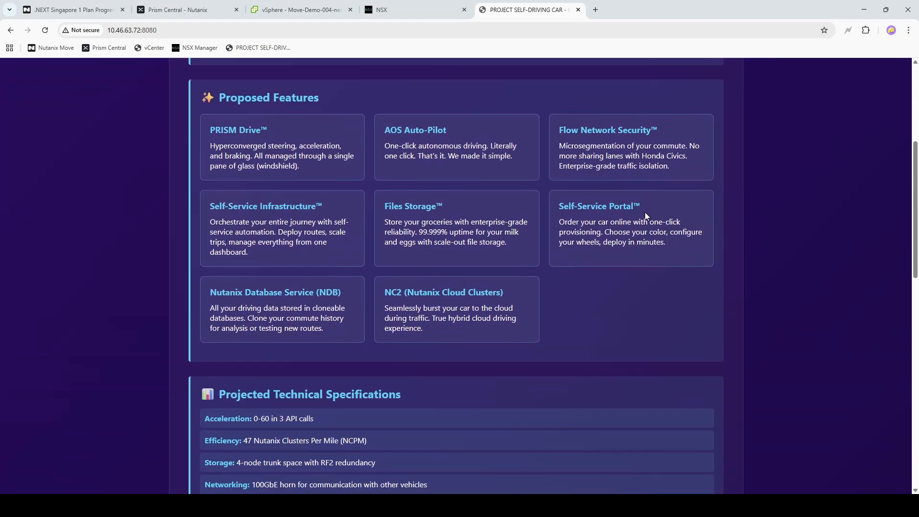
scroll(643, 210, down, 7)
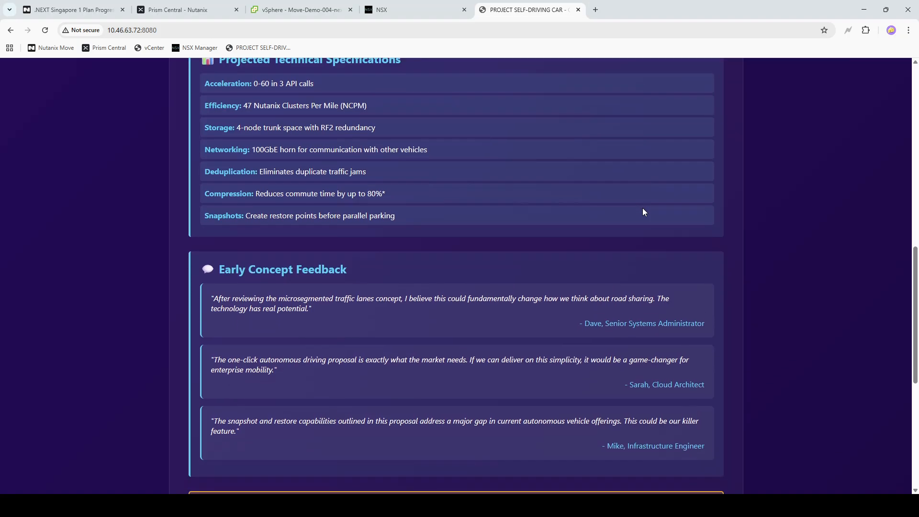
scroll(642, 208, down, 5)
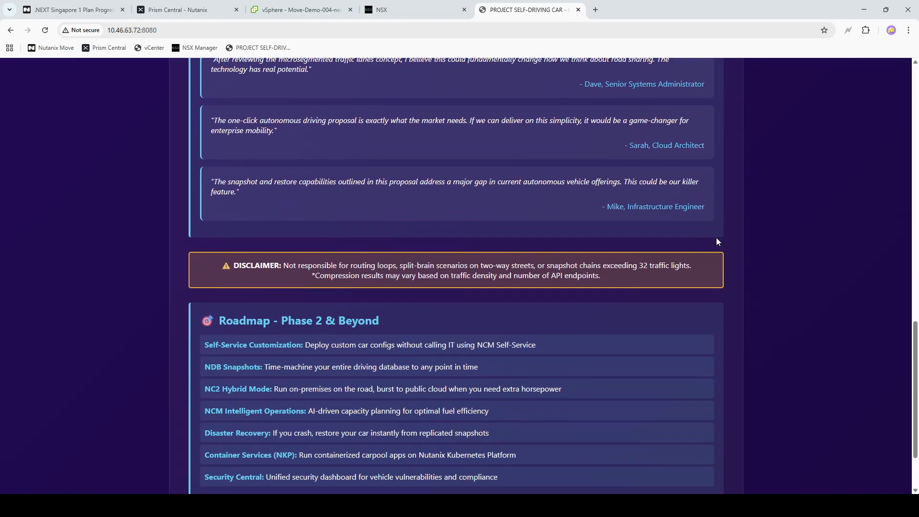
scroll(714, 239, down, 2)
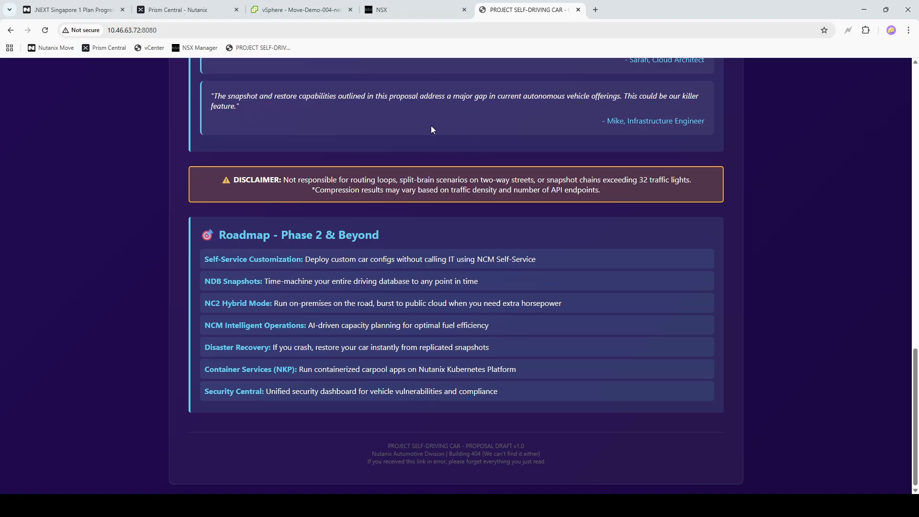
scroll(473, 167, up, 2)
scroll(469, 165, up, 15)
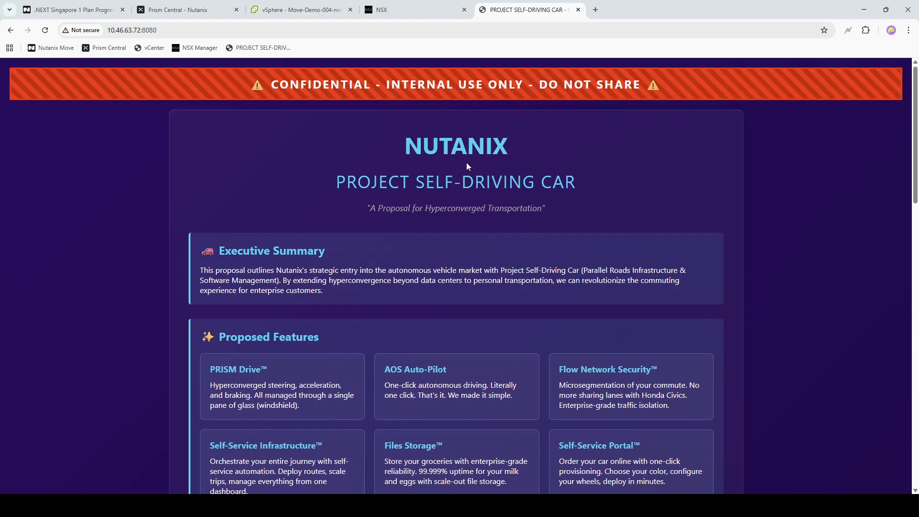
click(182, 14)
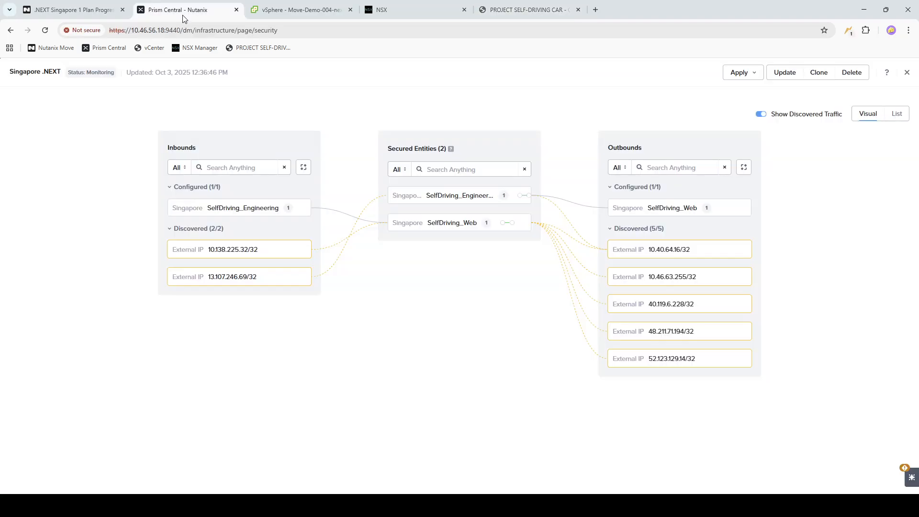
click(780, 75)
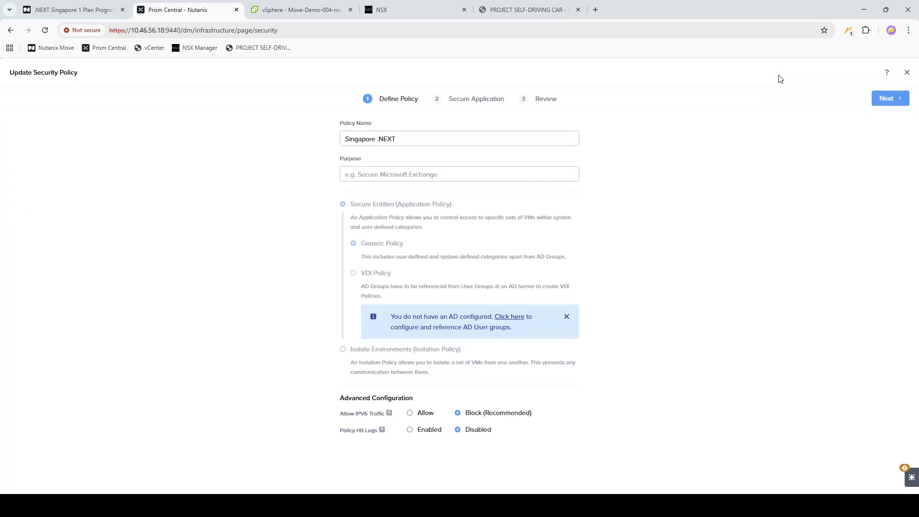
click(906, 72)
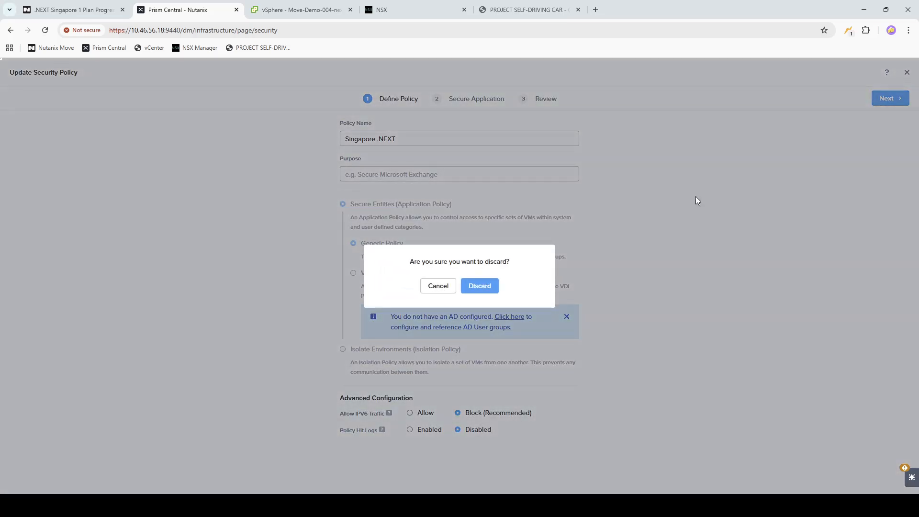
click(480, 286)
Step: Apply the Singapore .NEXT security policy in Enforce mode, entering ENFORCE as the confirmation text
click(742, 72)
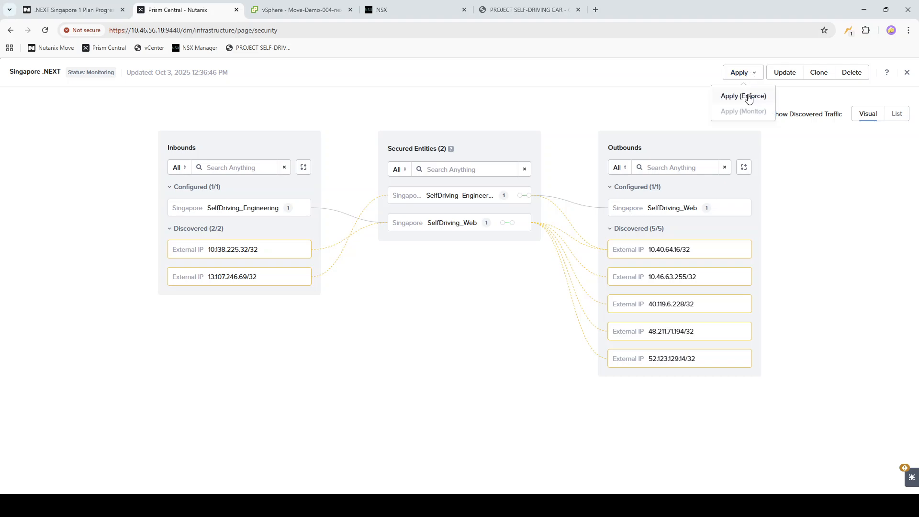
click(749, 96)
click(453, 282)
text(ENFORCE)
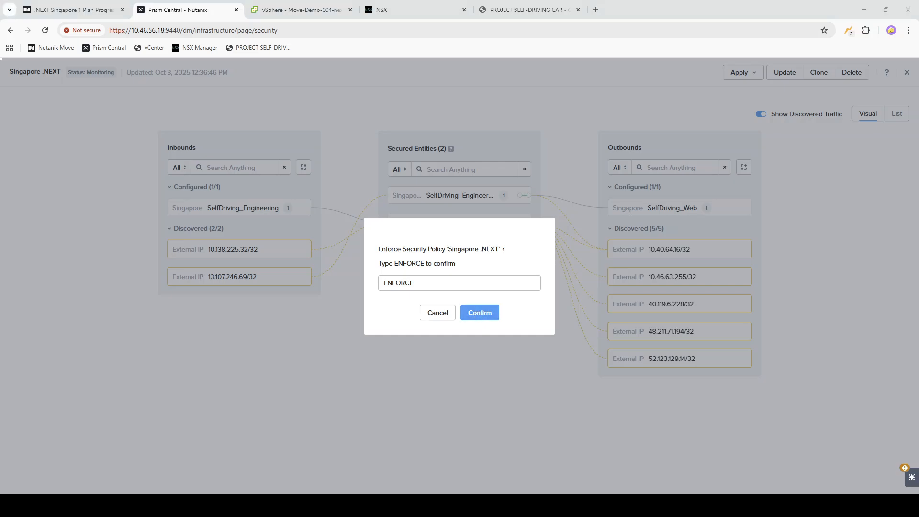
click(483, 313)
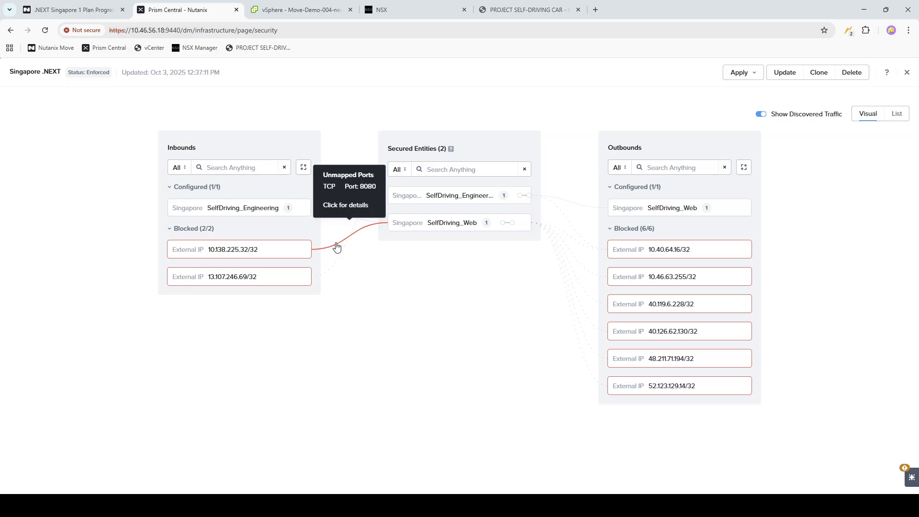
Step: Retest access to the web page at 10.46.63.72:8080 by reloading it and duplicating its browser tab
click(527, 9)
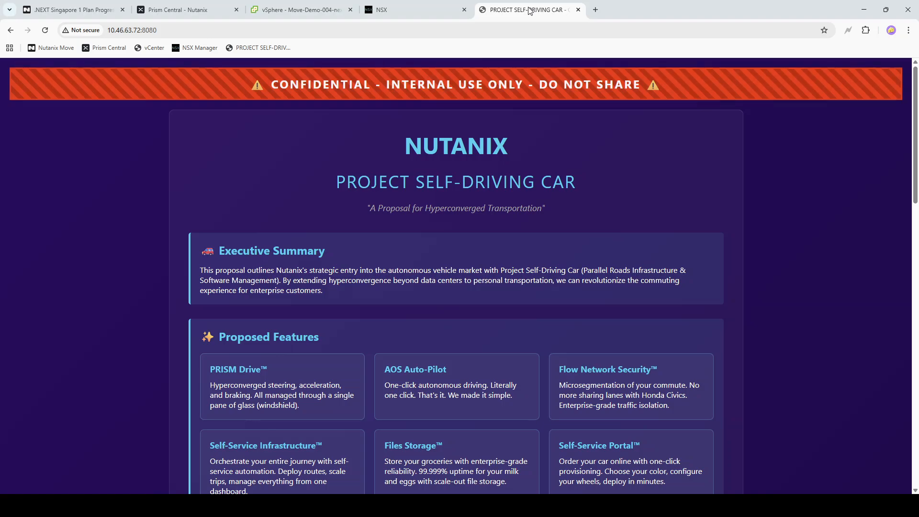
key(F5)
right_click(530, 12)
click(565, 98)
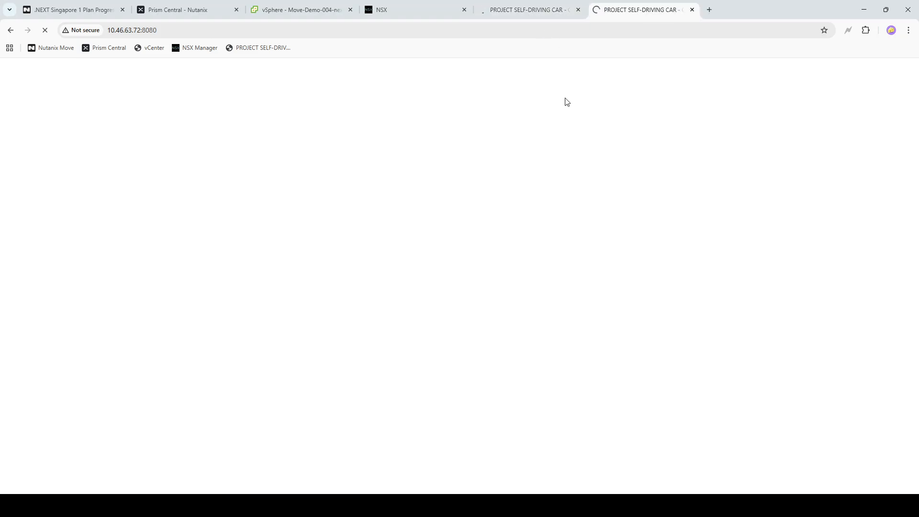